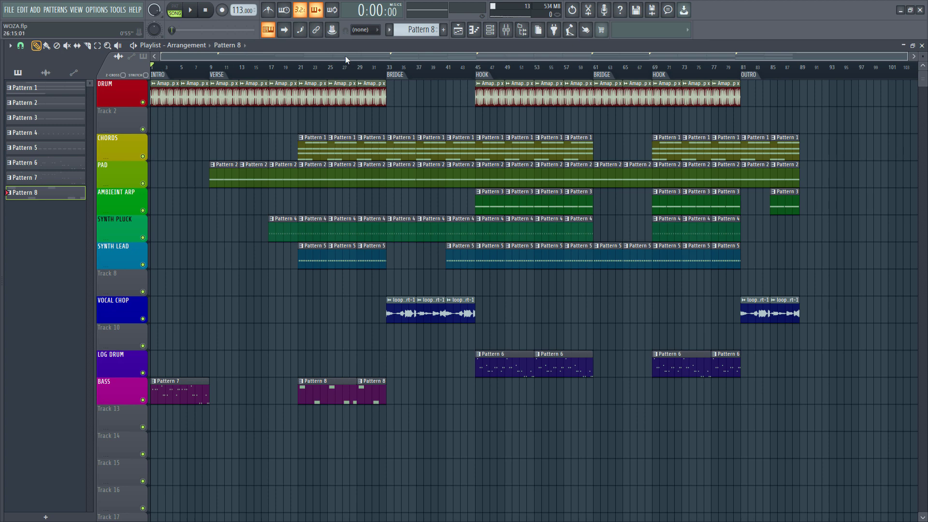
Play the WOZA arrangement through the verse into the bridge, zooming the playlist to follow along
{"action": "key", "text": "space"}
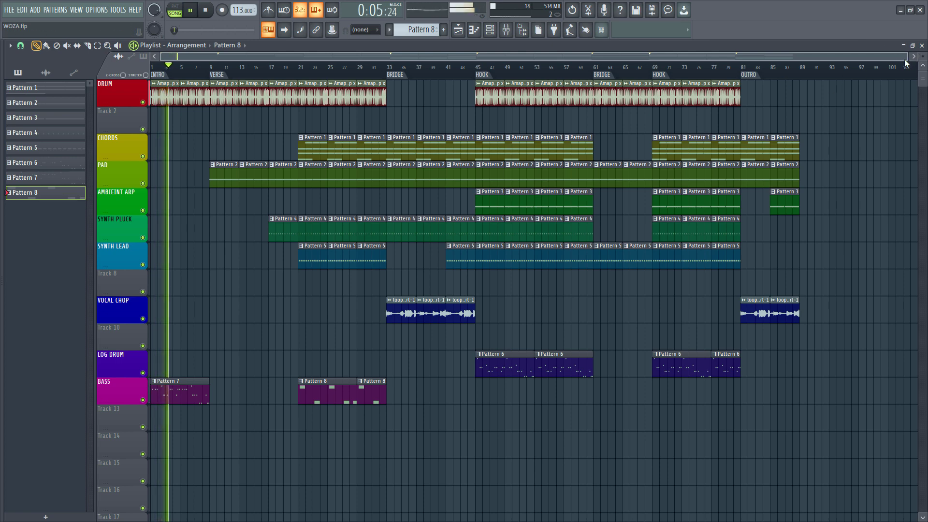
{"action": "left_click_drag", "start_coordinate": [906, 56], "coordinate": [802, 70]}
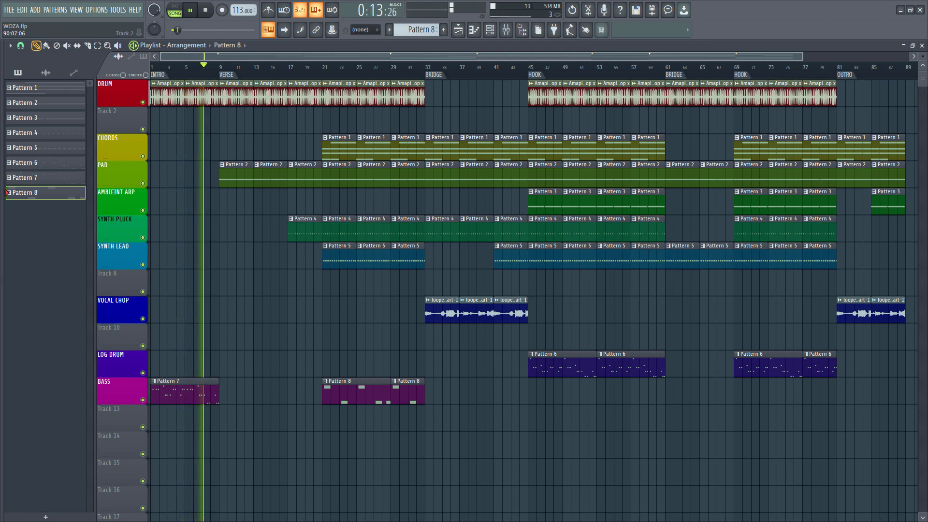
{"action": "scroll", "coordinate": [921, 55], "scroll_direction": "up", "scroll_amount": 2}
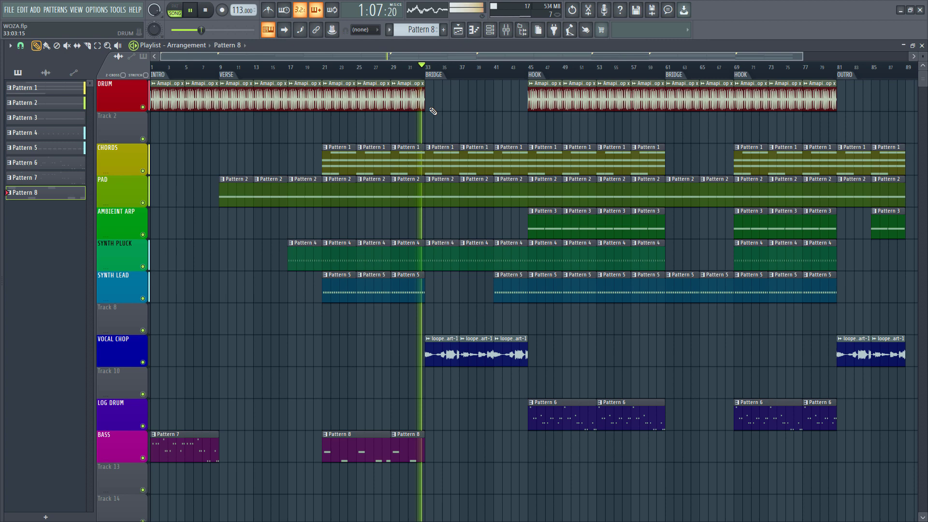
{"action": "scroll", "coordinate": [450, 73], "scroll_direction": "down", "scroll_amount": 3}
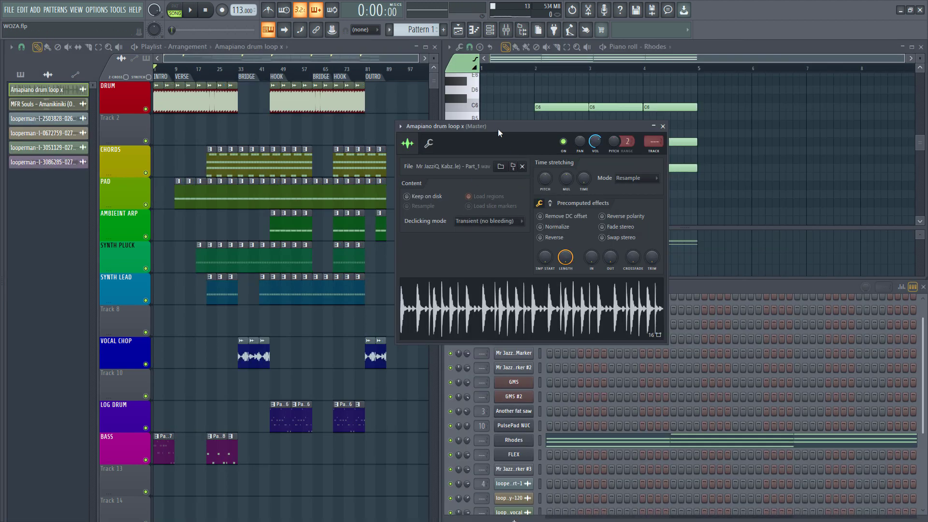
Close the drum loop's sample settings and open the Rhodes Sytrus synth beside its chord notes
{"action": "left_click_drag", "start_coordinate": [499, 129], "coordinate": [565, 64]}
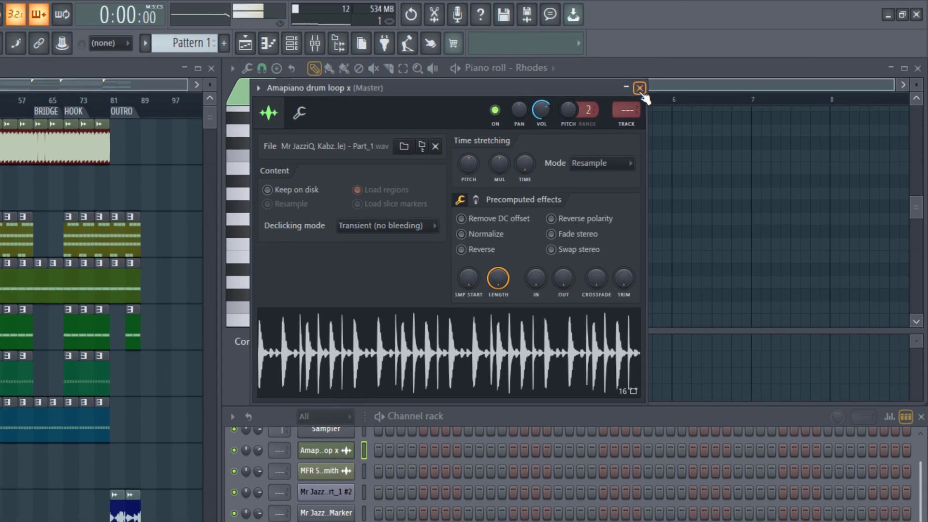
{"action": "left_click", "coordinate": [634, 90]}
{"action": "left_click", "coordinate": [514, 440]}
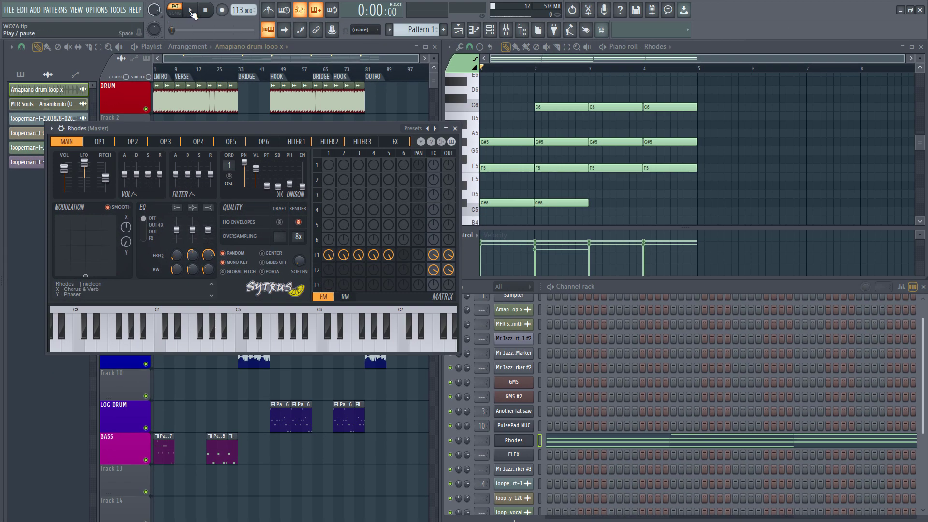
Play the Rhodes chord pattern once, stop it, and close the Sytrus window
{"action": "left_click", "coordinate": [192, 15]}
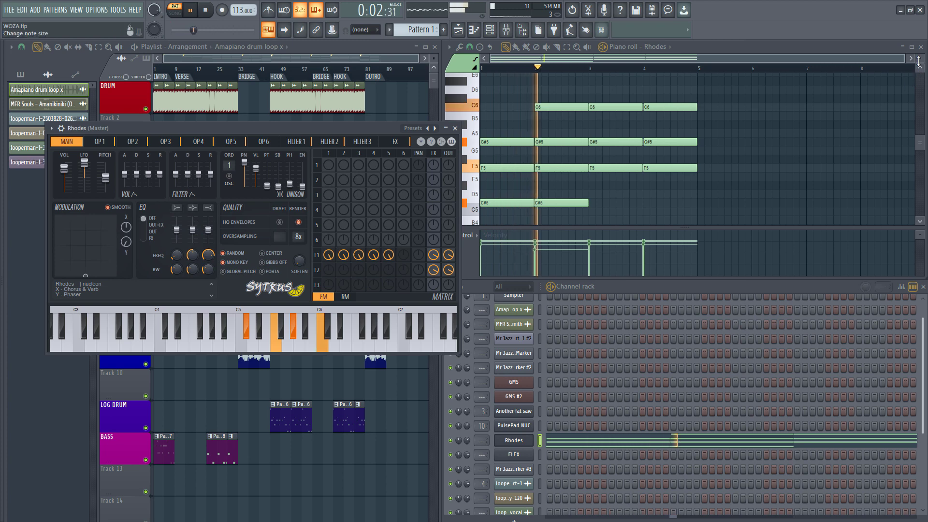
{"action": "scroll", "coordinate": [666, 135], "scroll_direction": "down", "scroll_amount": 1}
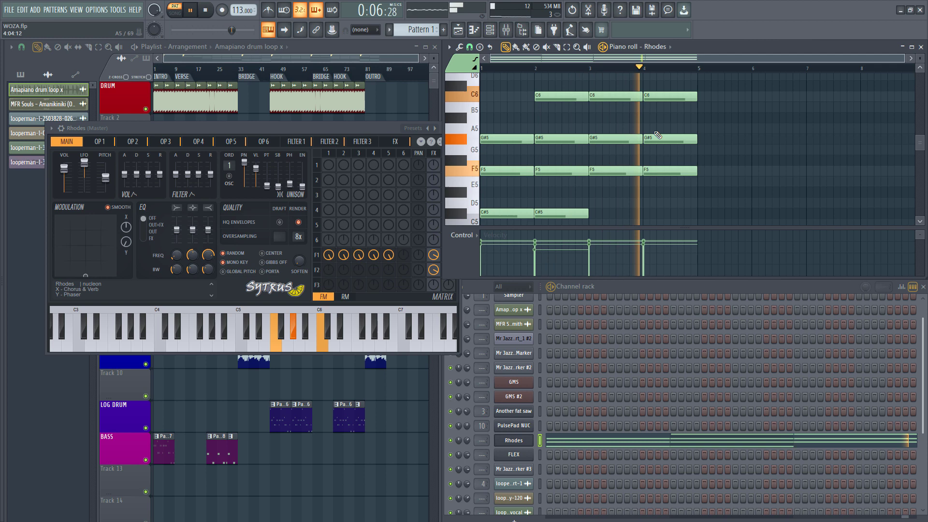
{"action": "key", "text": "space"}
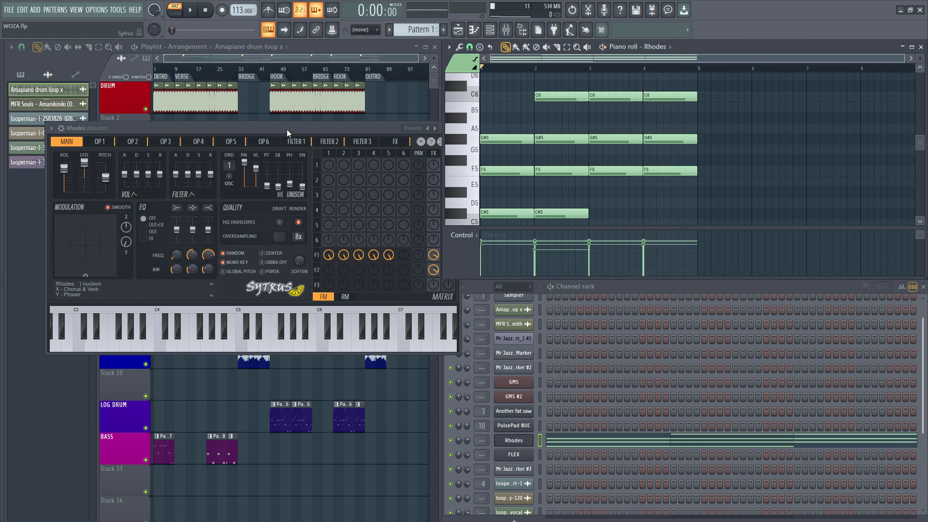
{"action": "key", "text": "Escape"}
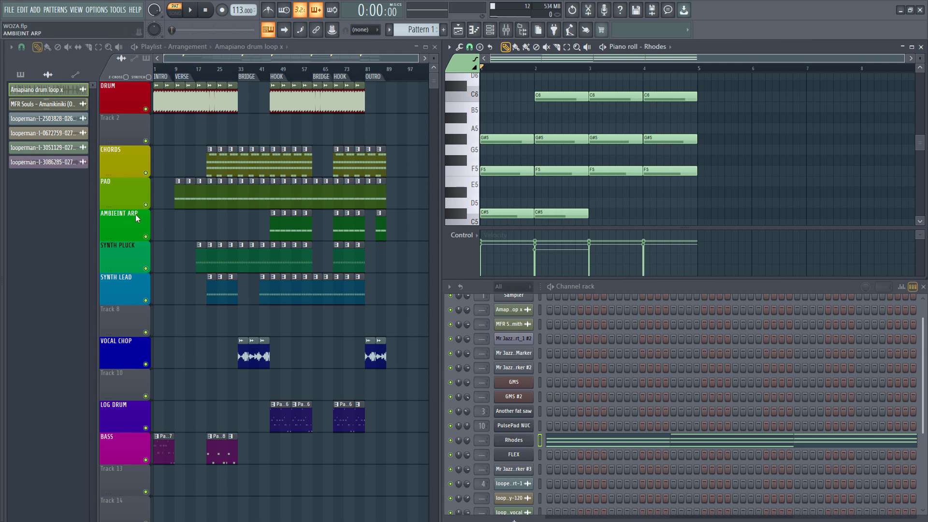
Make Pattern 2 current from the PAD clip and show the GMS pad's F5 notes in the piano roll
{"action": "left_click", "coordinate": [181, 194]}
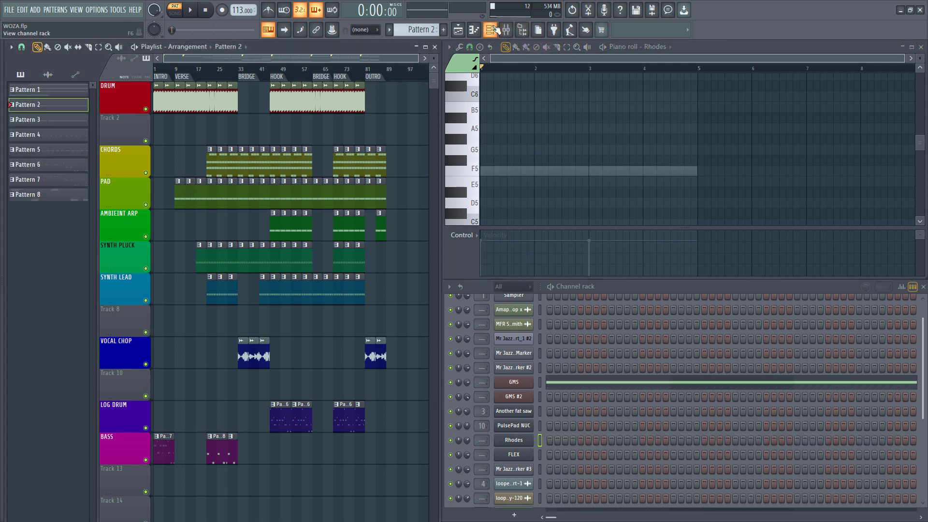
{"action": "left_click", "coordinate": [515, 383]}
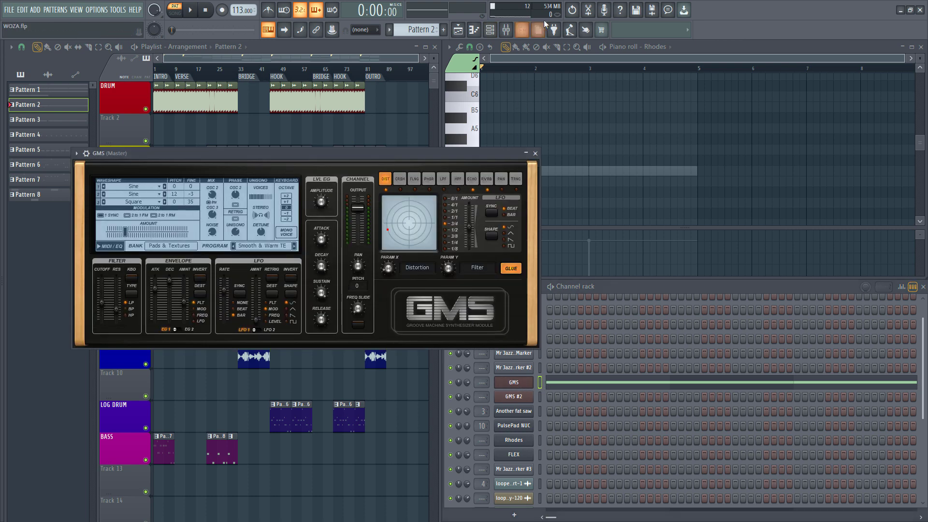
{"action": "left_click", "coordinate": [635, 45]}
{"action": "left_click", "coordinate": [656, 46]}
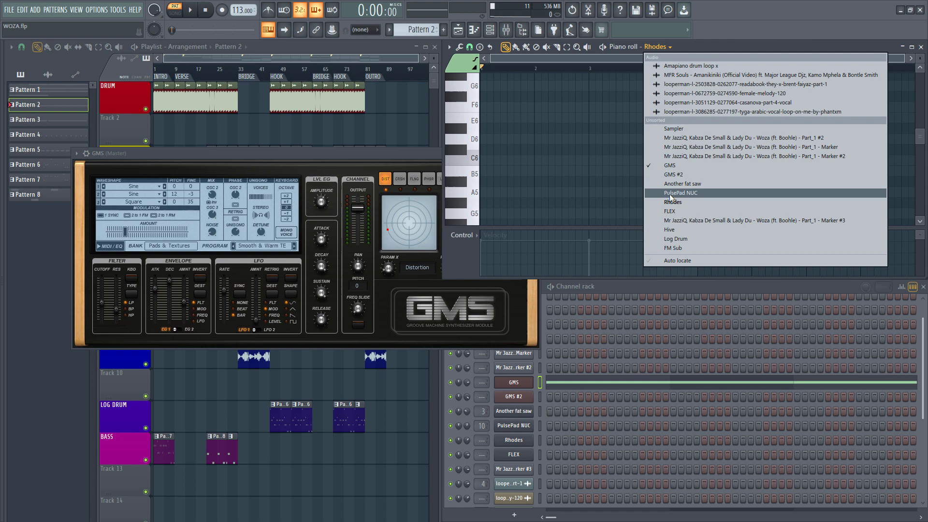
{"action": "left_click", "coordinate": [674, 166]}
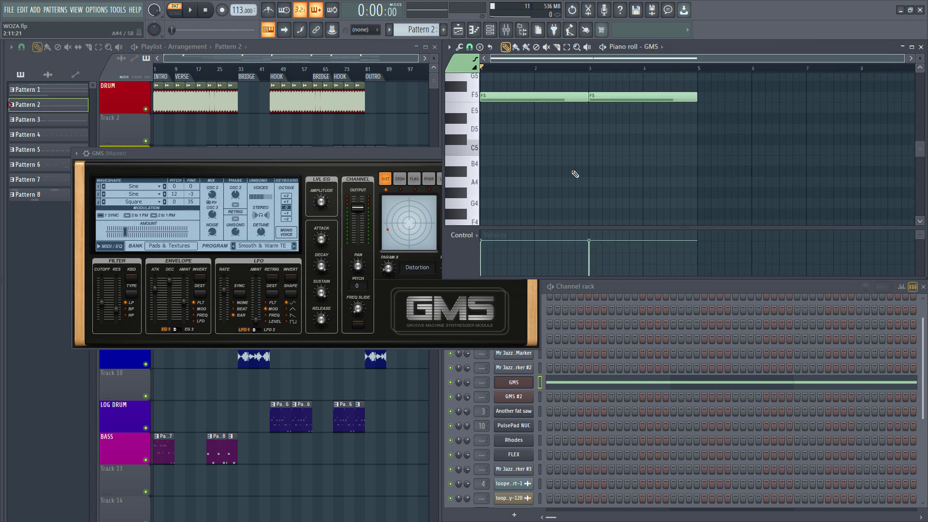
Preview the pad through GMS with its 'Smooth & Warm TE' preset, then close the synth
{"action": "left_click_drag", "start_coordinate": [282, 153], "coordinate": [274, 212]}
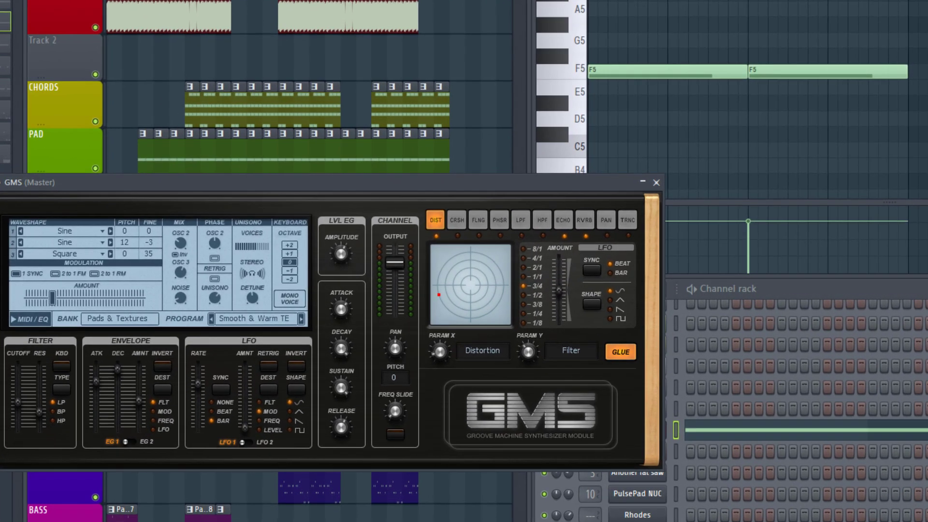
{"action": "key", "text": "space"}
{"action": "left_click", "coordinate": [656, 182]}
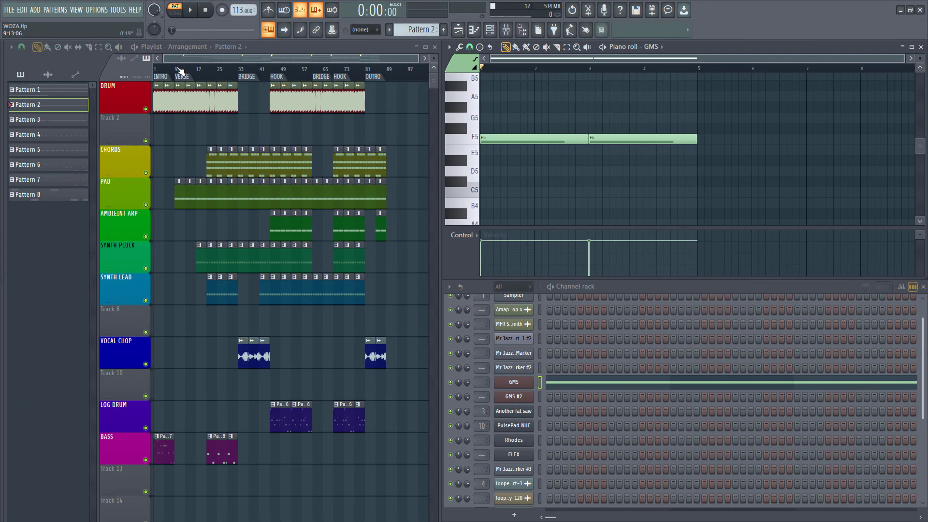
Solo the DRUM track, then unmute CHORDS and PAD, with the song position near bar 20
{"action": "left_click", "coordinate": [177, 71]}
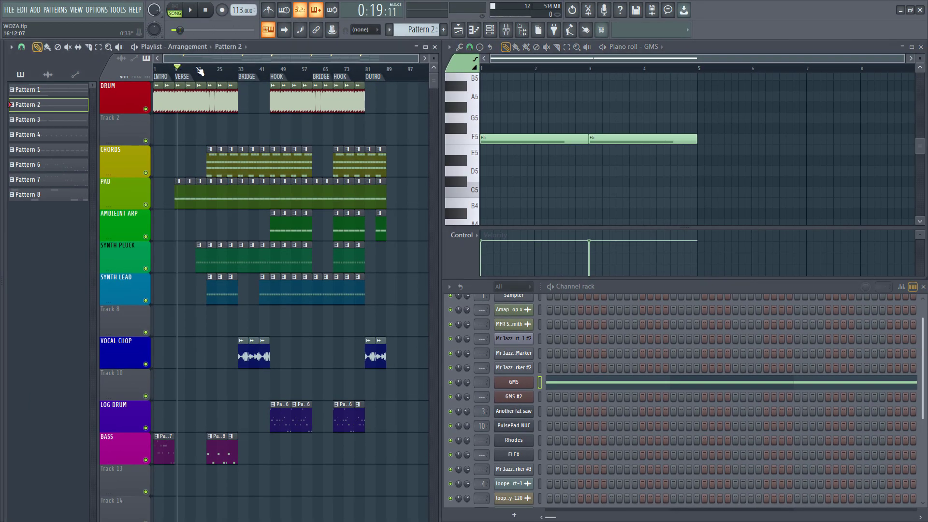
{"action": "left_click", "coordinate": [207, 73]}
{"action": "right_click", "coordinate": [146, 109]}
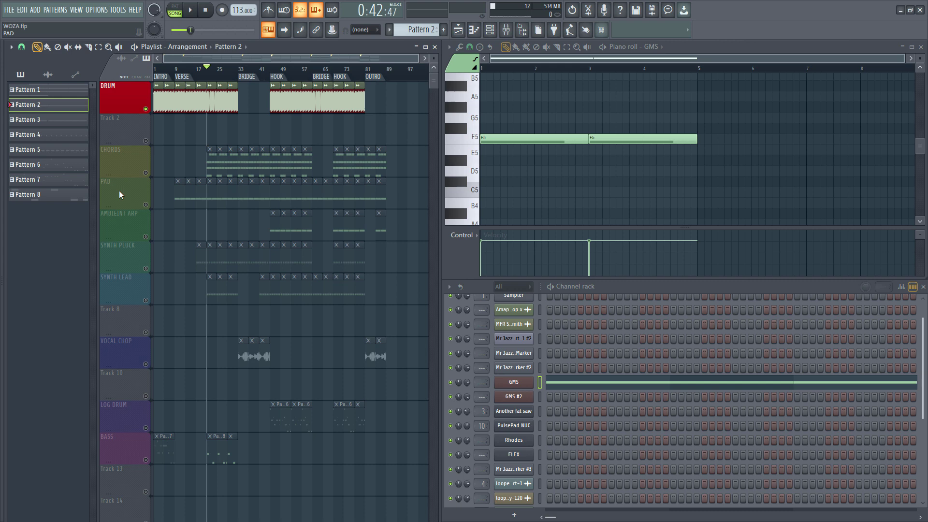
{"action": "left_click", "coordinate": [146, 173]}
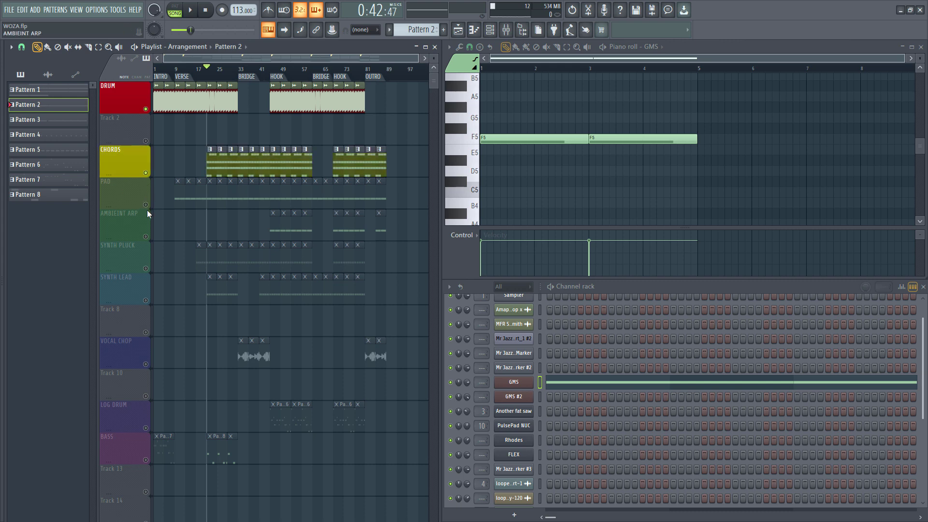
{"action": "left_click", "coordinate": [145, 204]}
Play the mix briefly, then jump to the HOOK at bar 45 and unmute AMBIENT ARP
{"action": "key", "text": "space"}
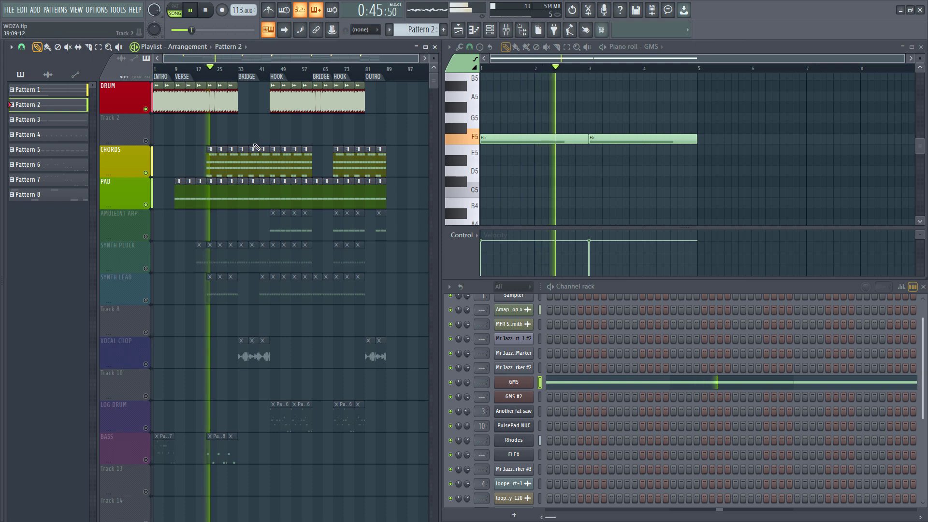
{"action": "scroll", "coordinate": [198, 76], "scroll_direction": "up", "scroll_amount": 2}
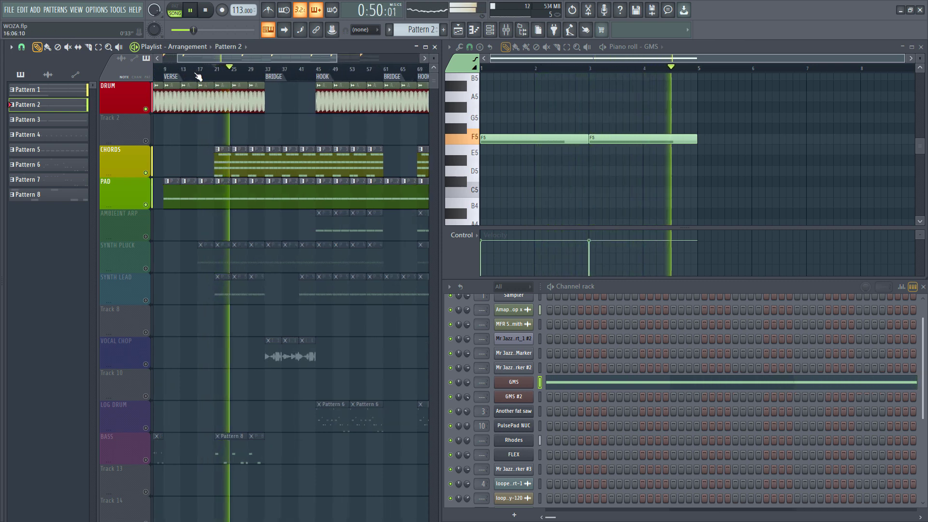
{"action": "key", "text": "space"}
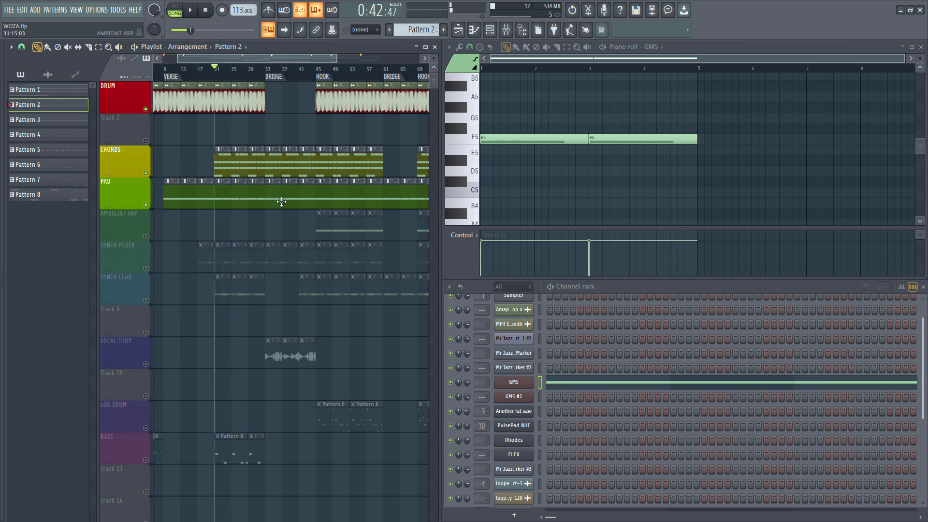
{"action": "left_click", "coordinate": [325, 77]}
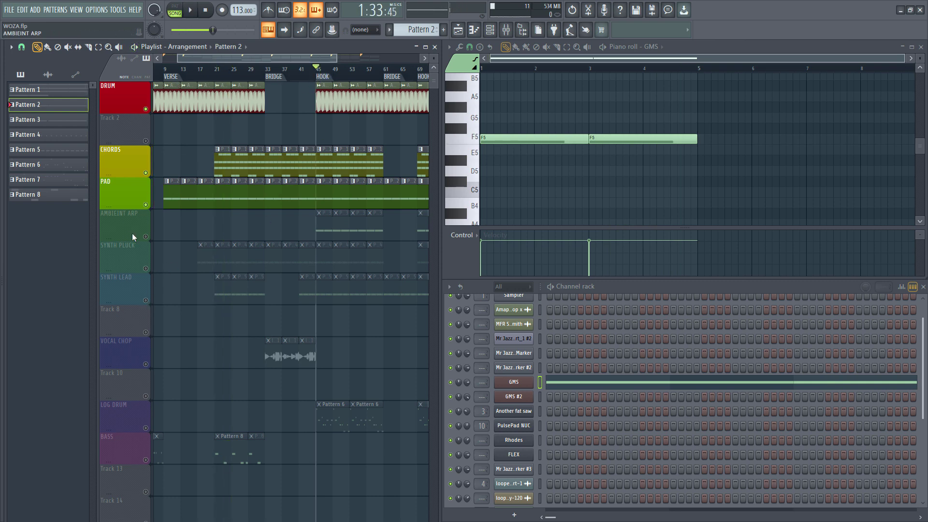
{"action": "left_click", "coordinate": [146, 236]}
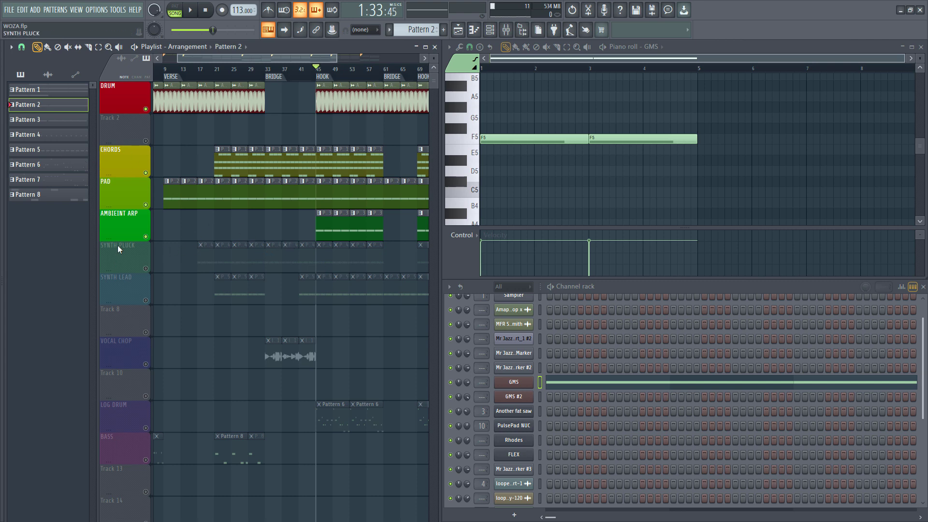
Open the PulsePad NUC pad in Pattern 3 and play its two F4 notes in pattern mode
{"action": "left_click", "coordinate": [329, 232]}
{"action": "left_click", "coordinate": [506, 423]}
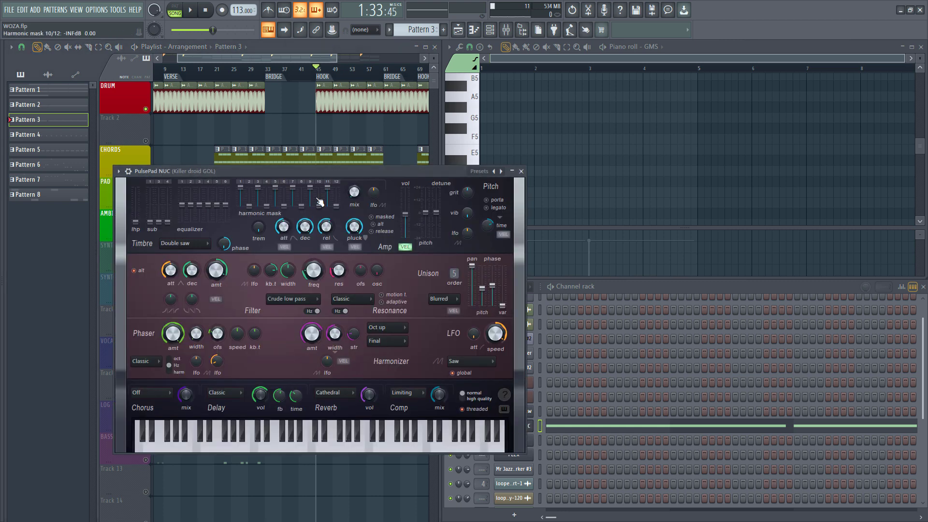
{"action": "key", "text": "z"}
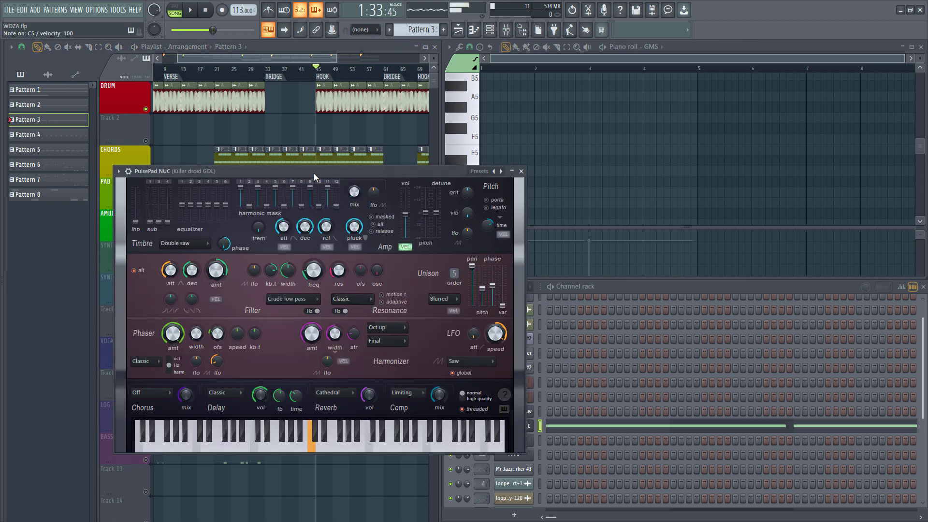
{"action": "left_click_drag", "start_coordinate": [314, 173], "coordinate": [255, 196]}
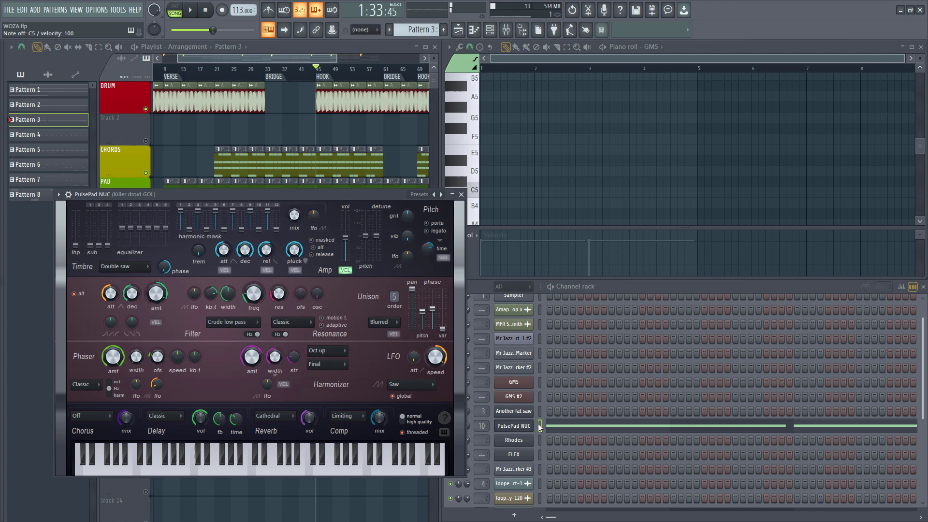
{"action": "left_click", "coordinate": [543, 426]}
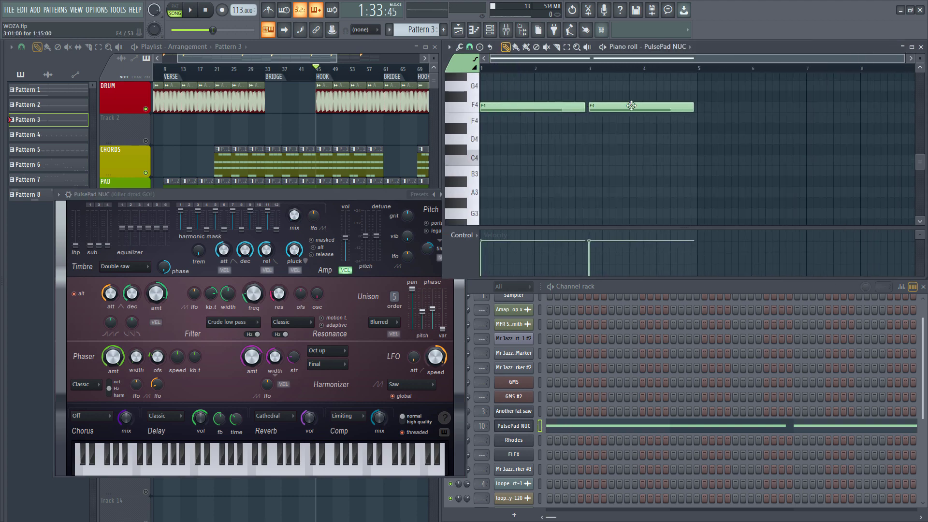
{"action": "key", "text": "l"}
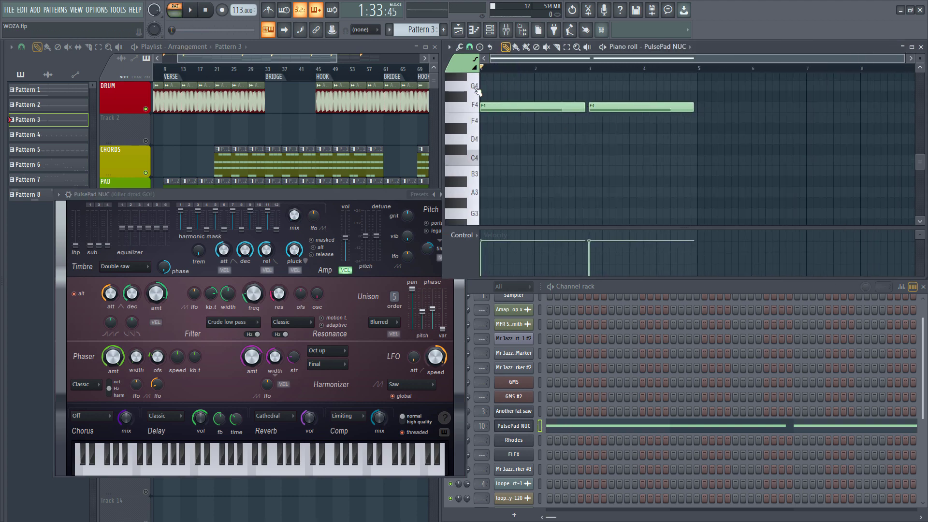
{"action": "key", "text": "space"}
{"action": "left_click_drag", "start_coordinate": [348, 193], "coordinate": [318, 114]}
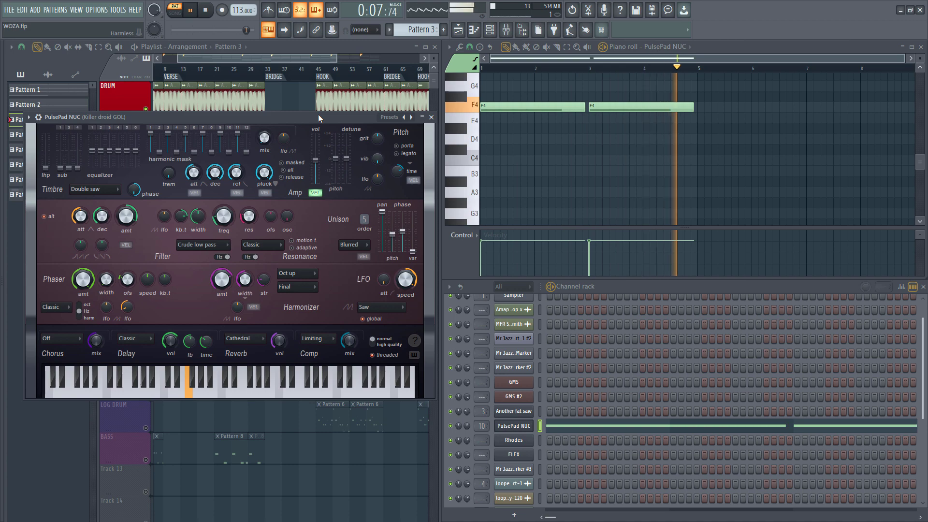
{"action": "key", "text": "space"}
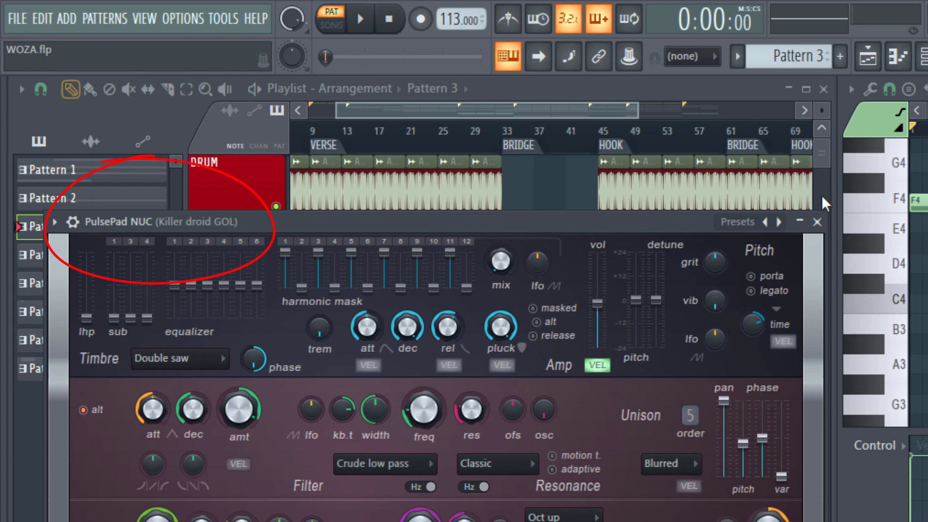
Close PulsePad NUC, unmute SYNTH PLUCK and set the song position to bar 17
{"action": "left_click", "coordinate": [816, 222]}
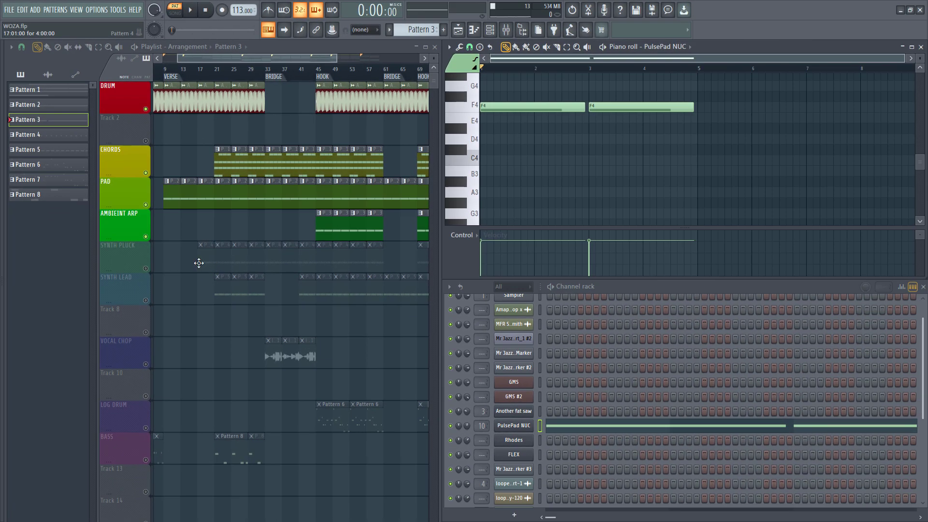
{"action": "left_click", "coordinate": [146, 268]}
{"action": "left_click_drag", "start_coordinate": [199, 79], "coordinate": [202, 80]}
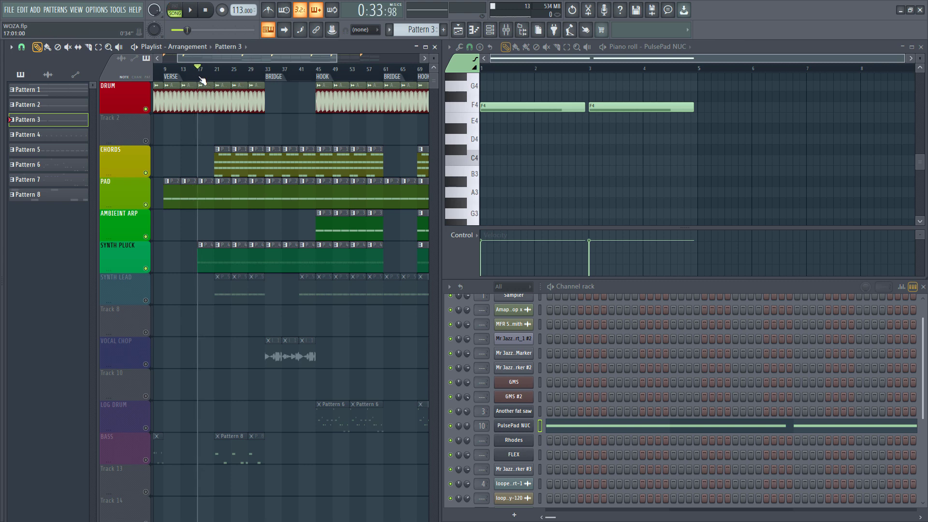
Solo and un-solo SYNTH PLUCK, then make Pattern 4 current in pattern mode
{"action": "right_click", "coordinate": [146, 268]}
{"action": "right_click", "coordinate": [145, 268]}
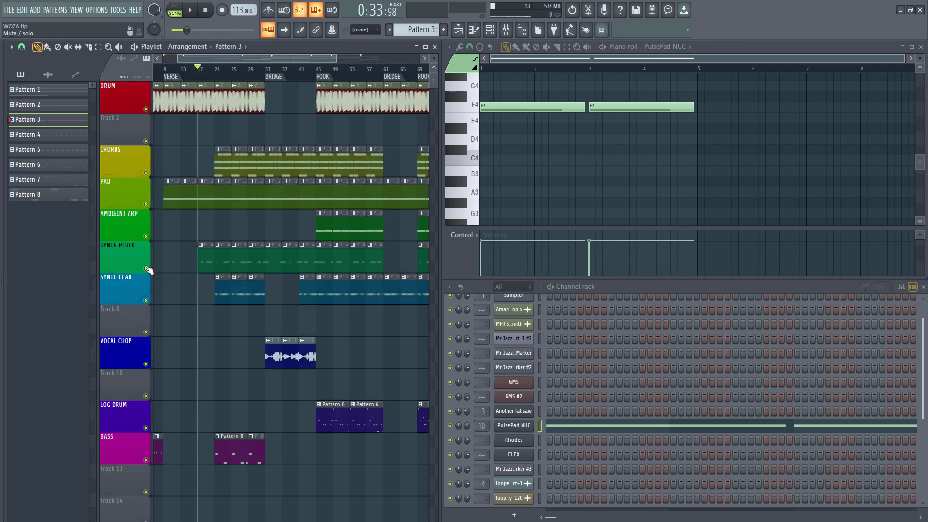
{"action": "key", "text": "l"}
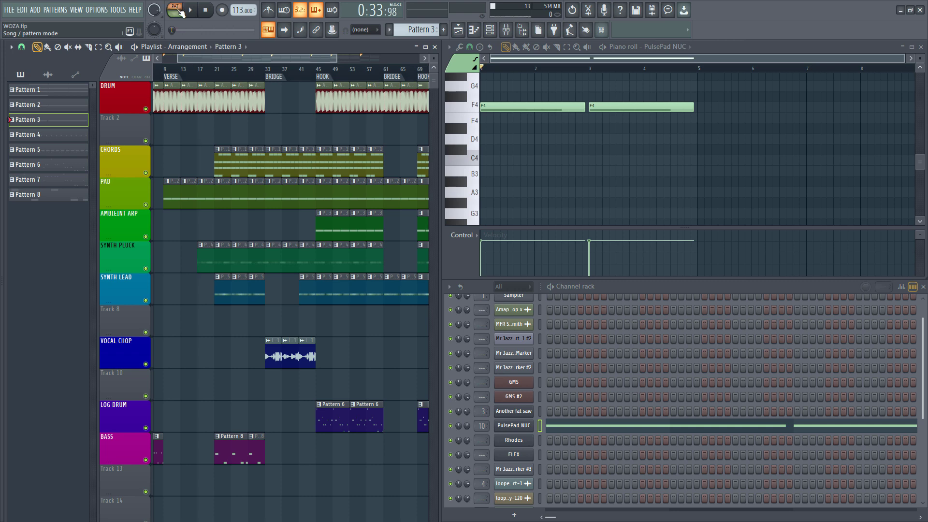
{"action": "left_click", "coordinate": [207, 257]}
Audition GMS #2 ('Midnight 1 TE') playing Pattern 4's repeating F4 notes, close it, and select Pattern 5
{"action": "left_click", "coordinate": [514, 396]}
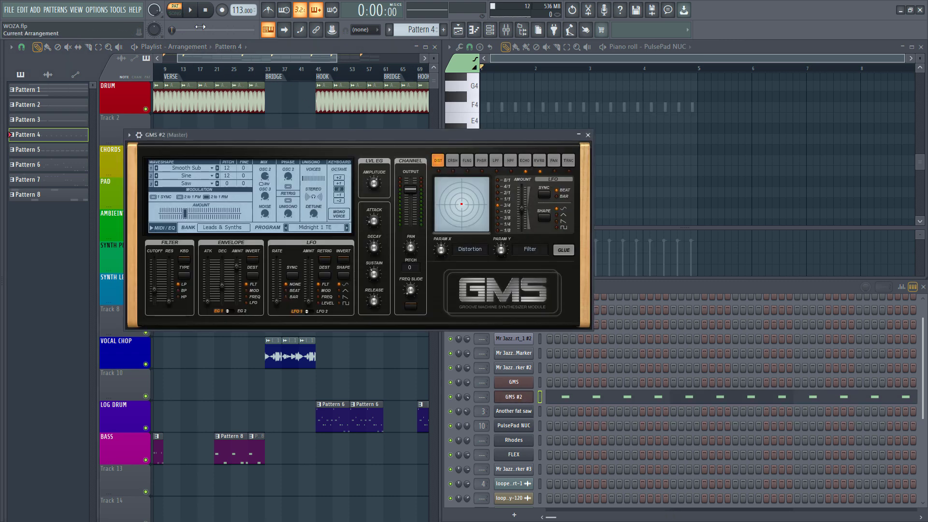
{"action": "key", "text": "space"}
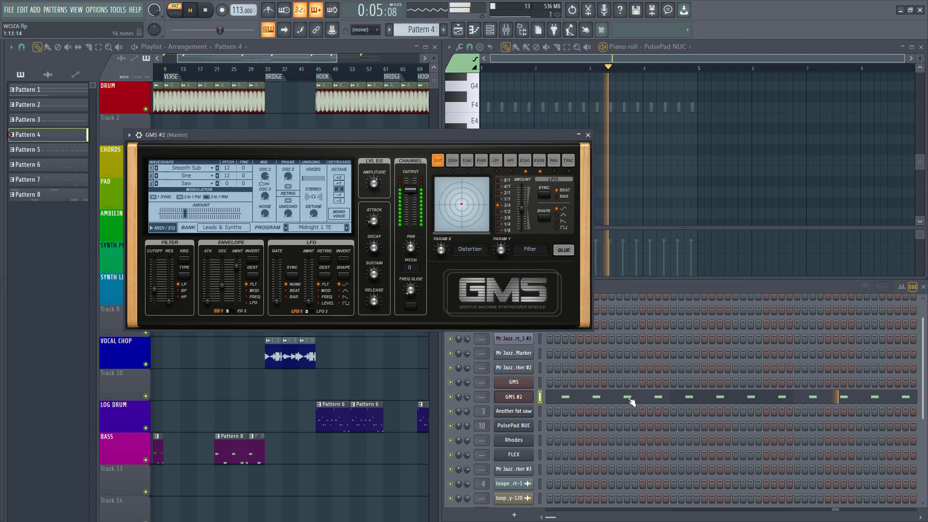
{"action": "left_click_drag", "start_coordinate": [435, 135], "coordinate": [348, 267]}
{"action": "key", "text": "space"}
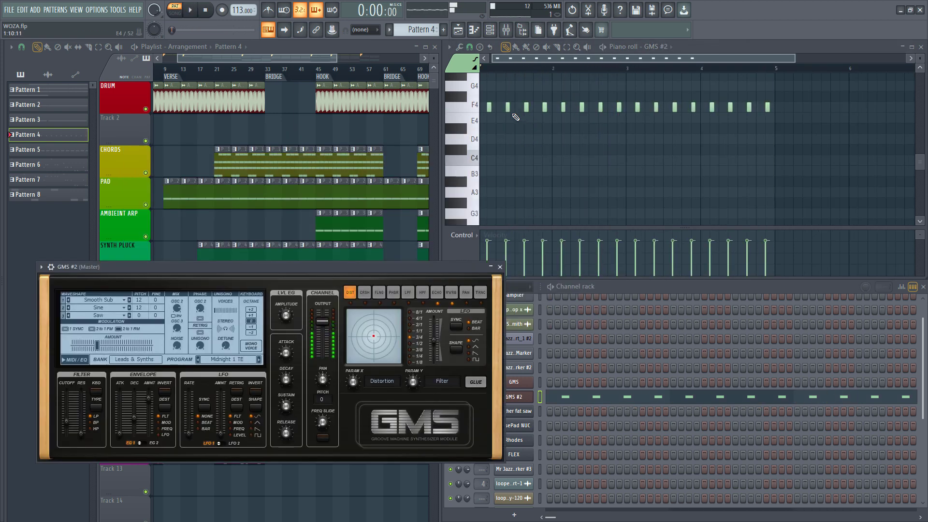
{"action": "left_click", "coordinate": [500, 268]}
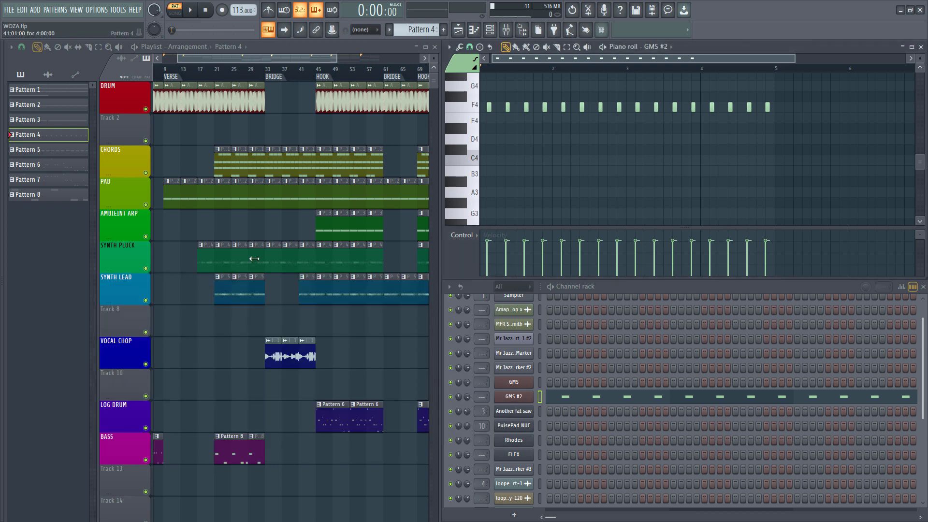
{"action": "left_click", "coordinate": [222, 298]}
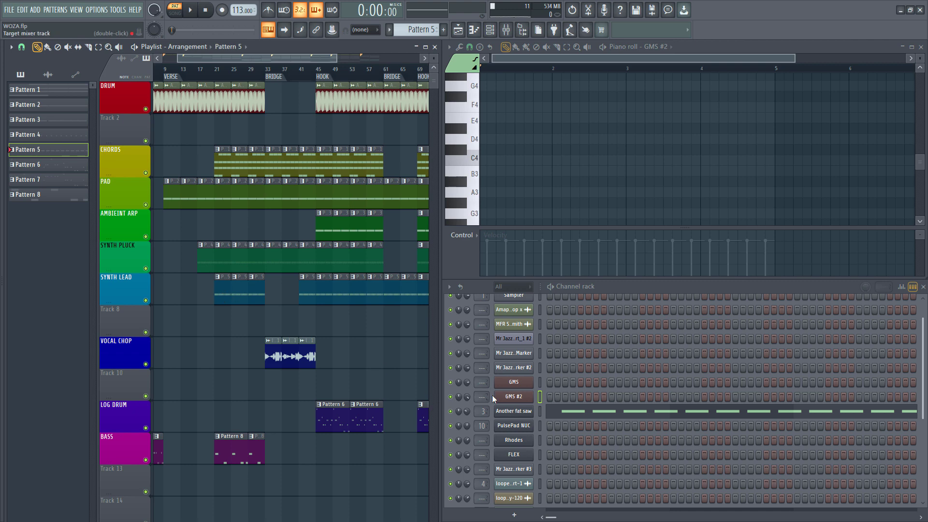
Open the Another fat saw Sytrus synth and play from bar 41 with only SYNTH LEAD and SYNTH PLUCK
{"action": "left_click", "coordinate": [513, 410]}
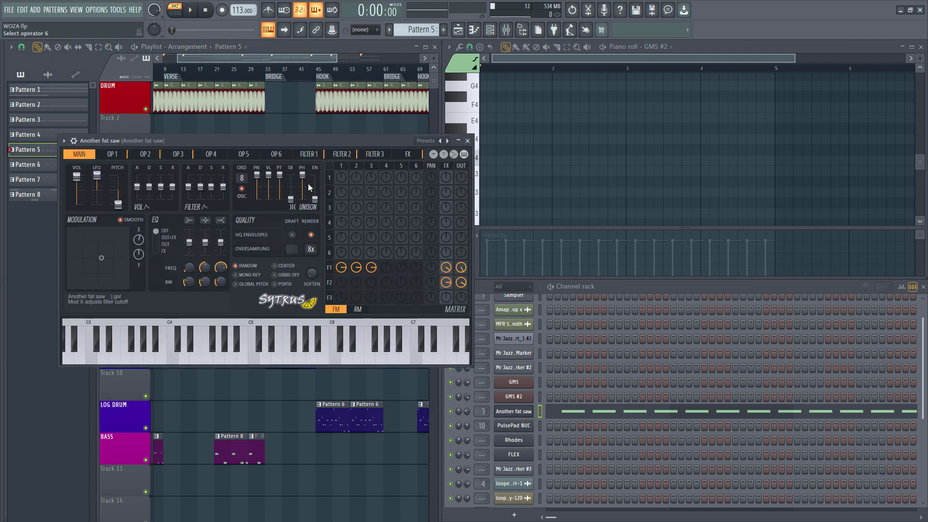
{"action": "left_click", "coordinate": [287, 52]}
{"action": "left_click", "coordinate": [299, 75]}
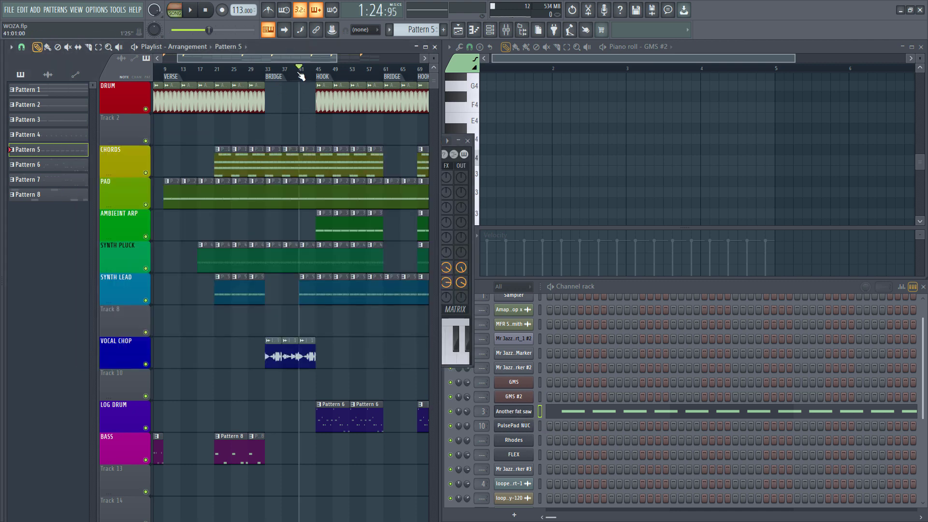
{"action": "right_click", "coordinate": [146, 300]}
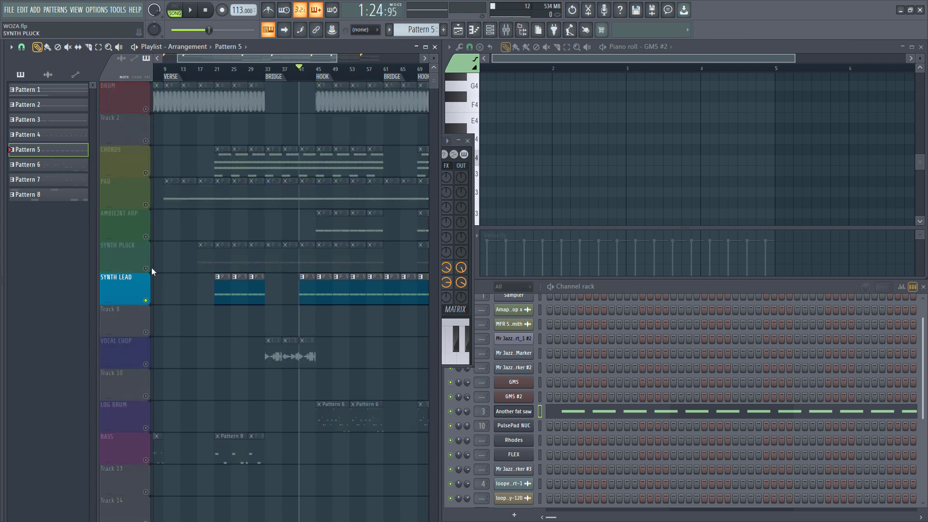
{"action": "left_click", "coordinate": [146, 268]}
{"action": "key", "text": "space"}
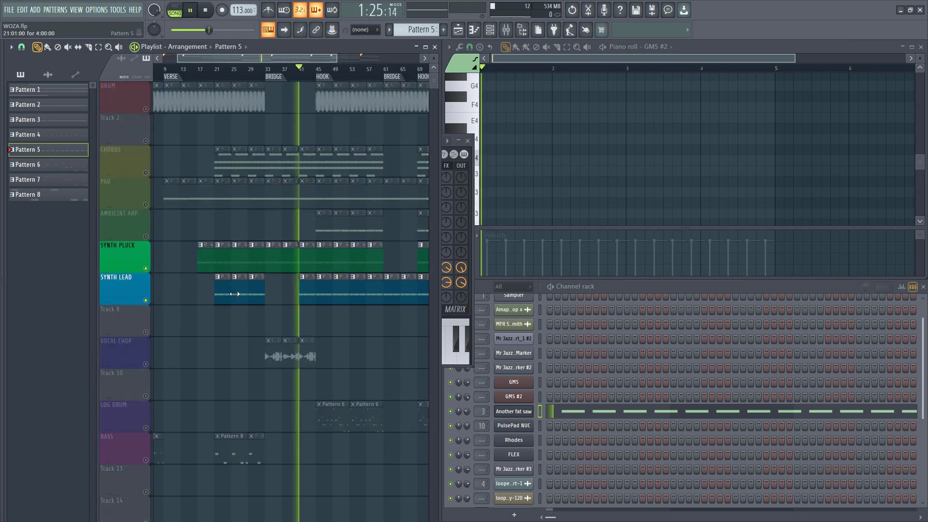
{"action": "left_click", "coordinate": [513, 411]}
{"action": "left_click", "coordinate": [513, 411]}
{"action": "key", "text": "space"}
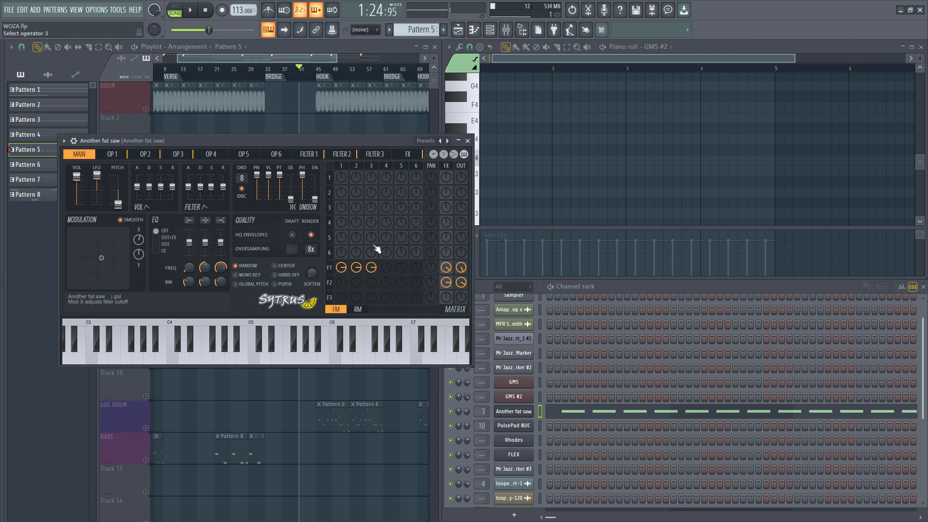
Show Another fat saw's row of F6 notes in the piano roll and play them back
{"action": "left_click", "coordinate": [626, 421]}
{"action": "scroll", "coordinate": [542, 134], "scroll_direction": "up", "scroll_amount": 5}
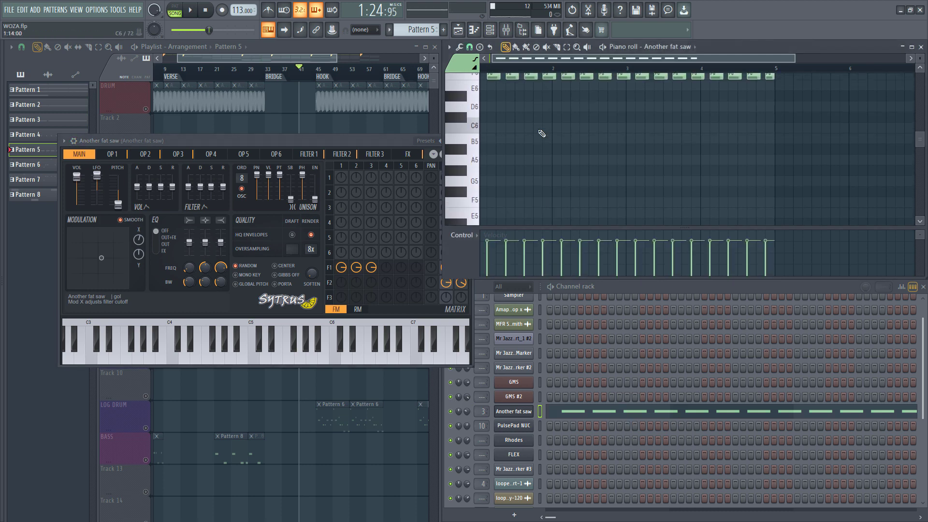
{"action": "scroll", "coordinate": [541, 134], "scroll_direction": "up", "scroll_amount": 2}
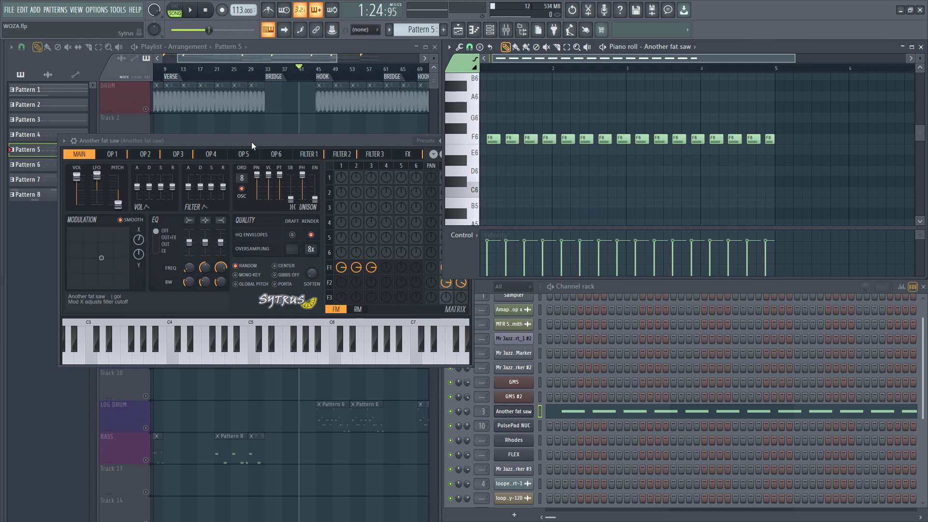
{"action": "left_click_drag", "start_coordinate": [252, 141], "coordinate": [231, 233]}
{"action": "key", "text": "space"}
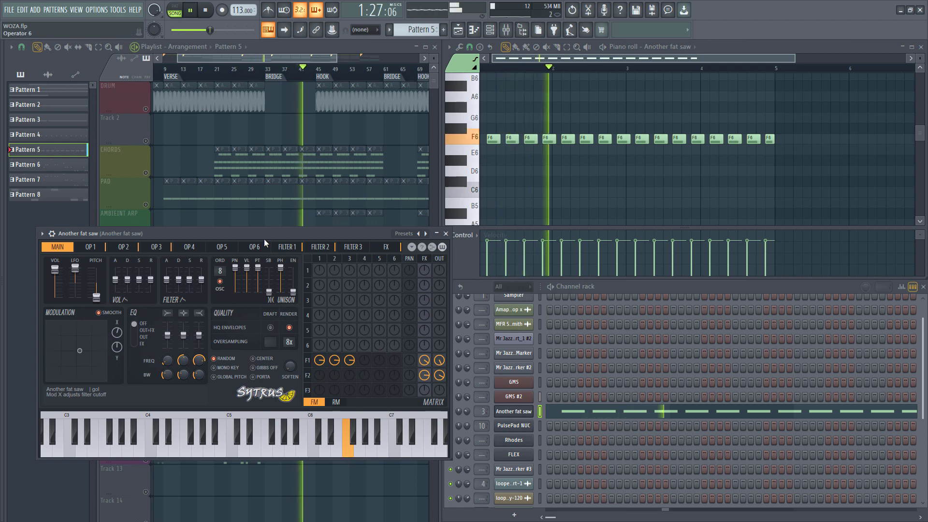
{"action": "left_click_drag", "start_coordinate": [268, 236], "coordinate": [271, 202]}
{"action": "scroll", "coordinate": [303, 144], "scroll_direction": "down", "scroll_amount": 4}
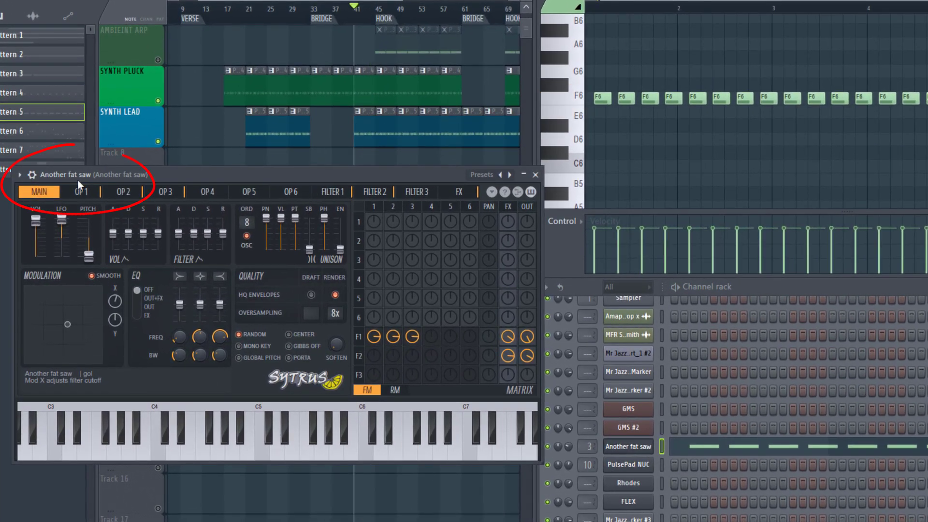
Close the Sytrus synth and inspect the looperman sample clip's settings
{"action": "left_click", "coordinate": [537, 175]}
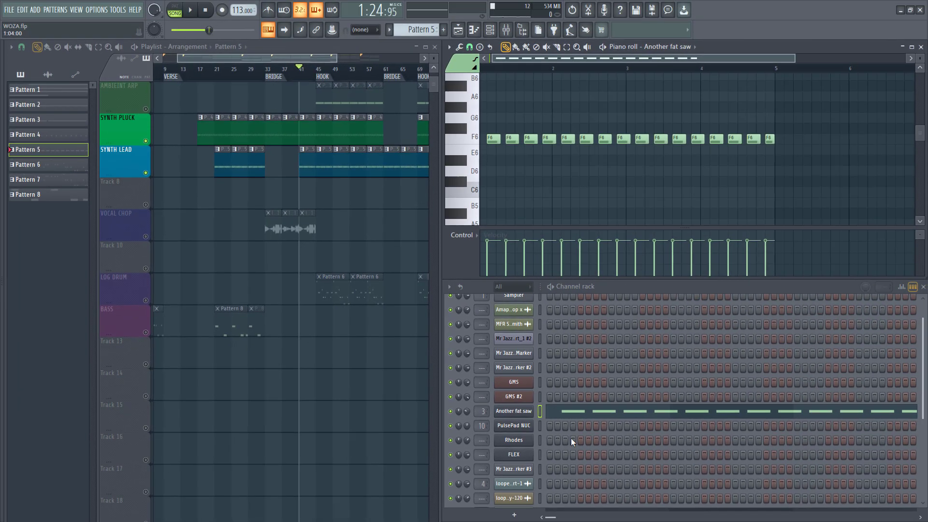
{"action": "double_click", "coordinate": [350, 346]}
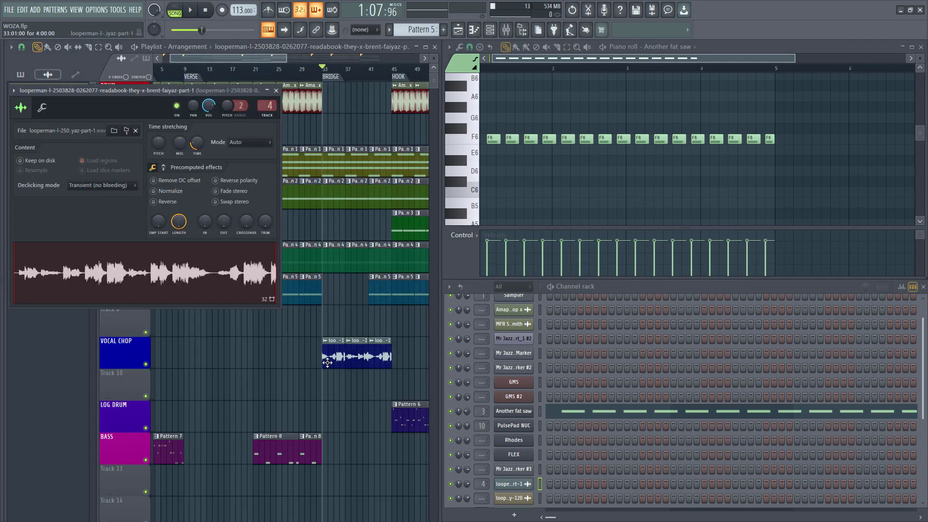
{"action": "left_click_drag", "start_coordinate": [133, 90], "coordinate": [242, 143]}
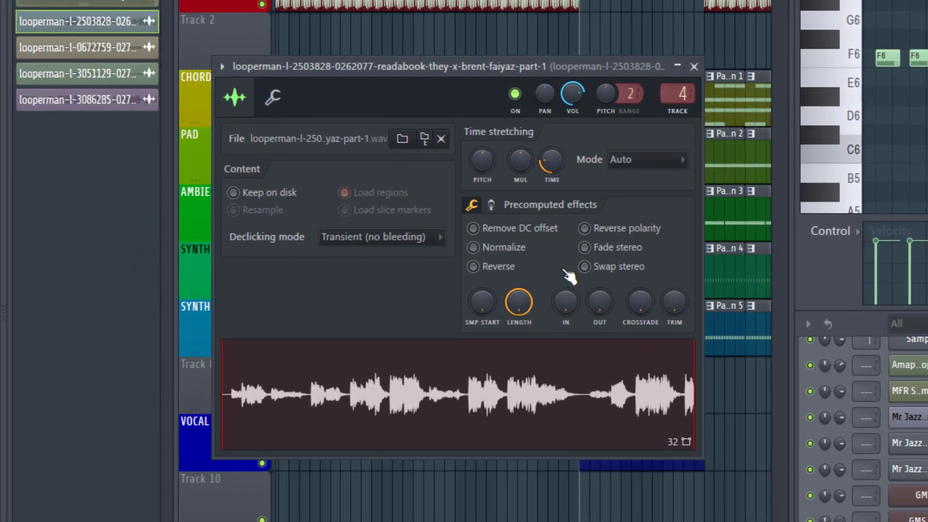
{"action": "key", "text": "Escape"}
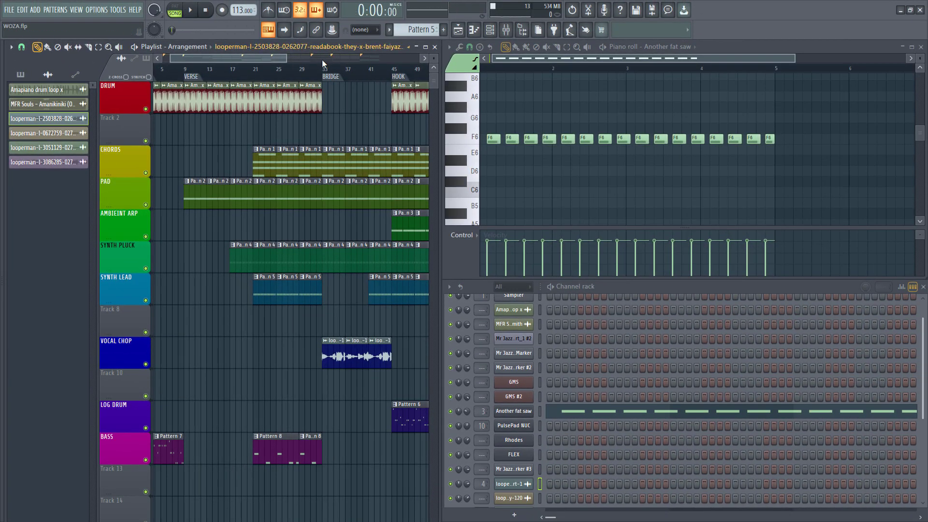
Play the arrangement from the bridge at bar 33 and check the VOCAL CHOP clip's sample settings
{"action": "scroll", "coordinate": [325, 70], "scroll_direction": "up", "scroll_amount": 2}
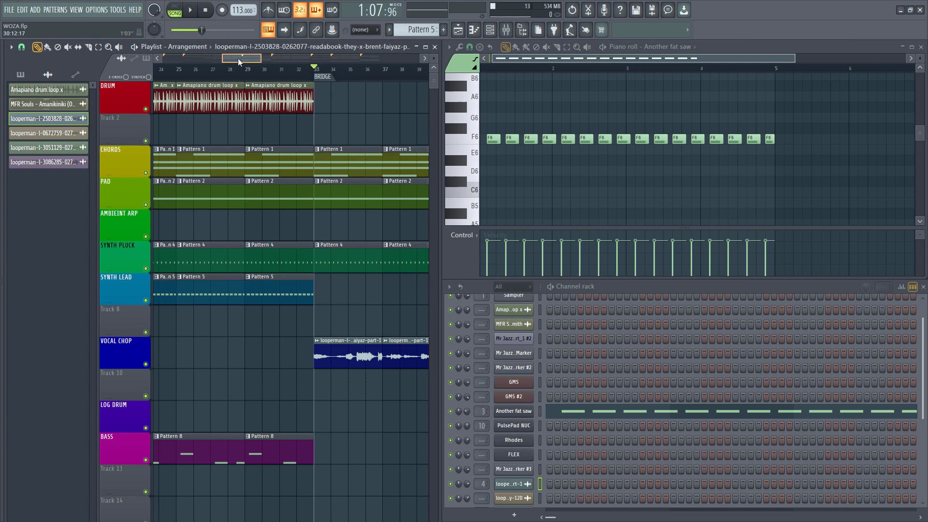
{"action": "left_click_drag", "start_coordinate": [238, 58], "coordinate": [248, 55]}
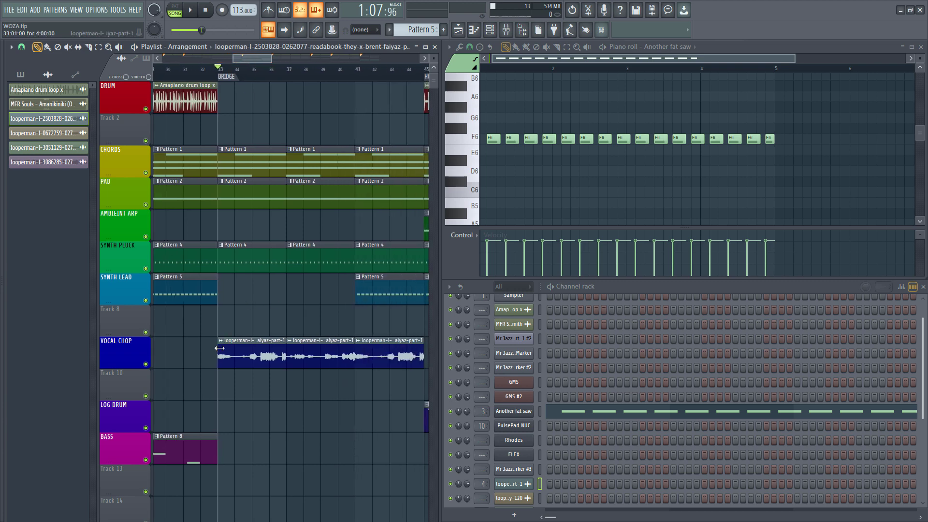
{"action": "key", "text": "space"}
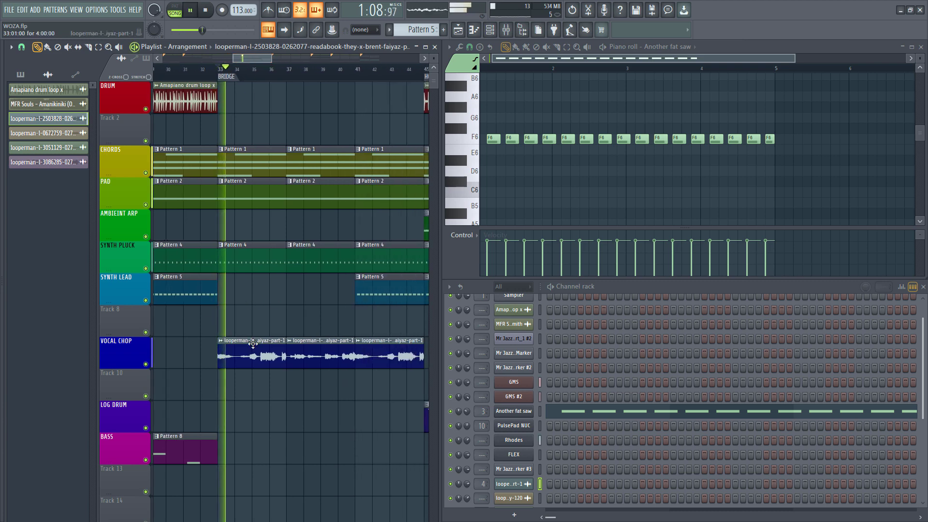
{"action": "scroll", "coordinate": [324, 72], "scroll_direction": "down", "scroll_amount": 2}
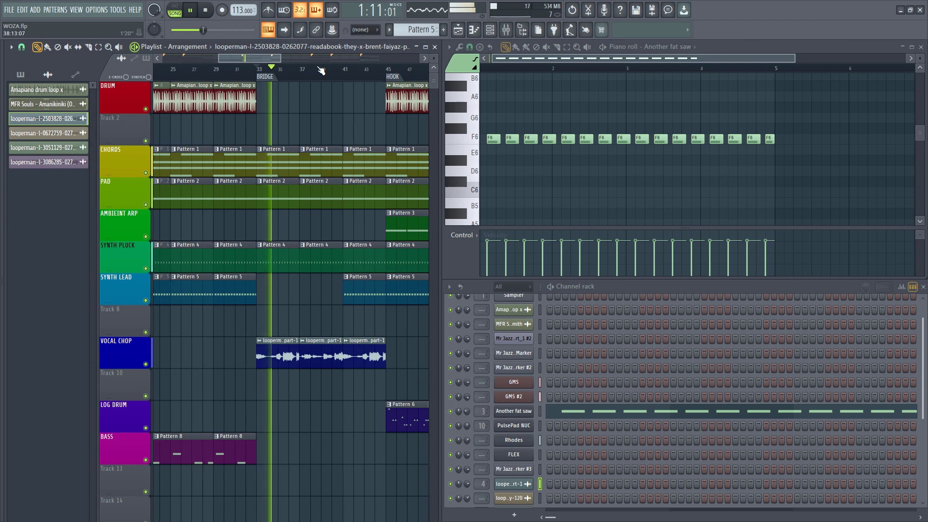
{"action": "scroll", "coordinate": [321, 71], "scroll_direction": "down", "scroll_amount": 2}
{"action": "scroll", "coordinate": [319, 120], "scroll_direction": "down", "scroll_amount": 4}
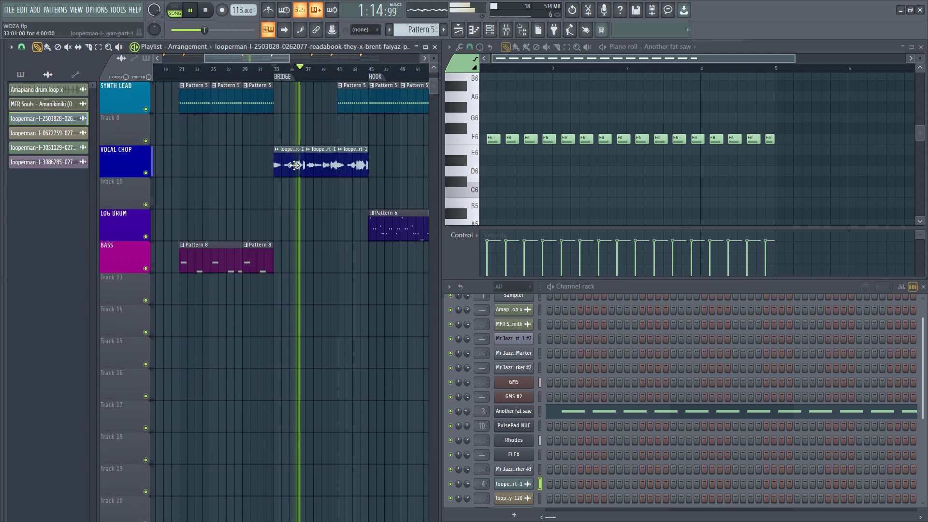
{"action": "double_click", "coordinate": [293, 173]}
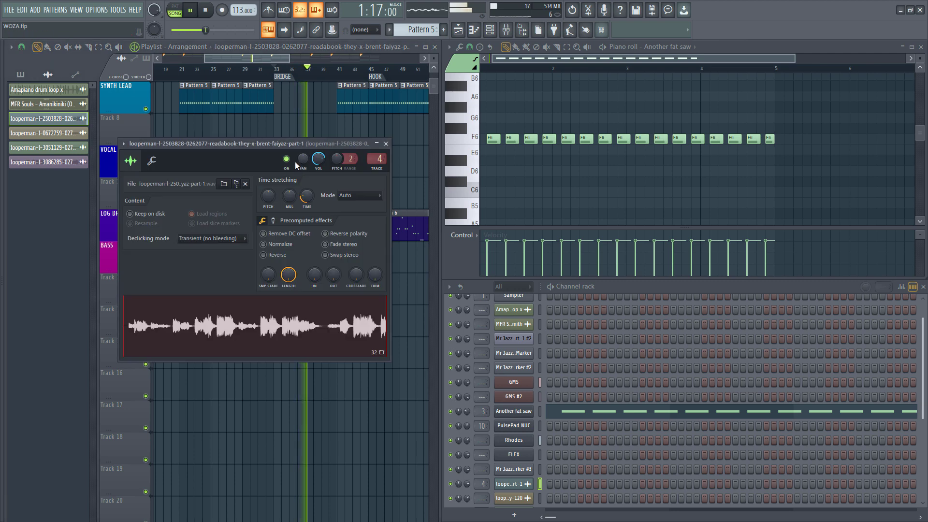
{"action": "left_click", "coordinate": [386, 144]}
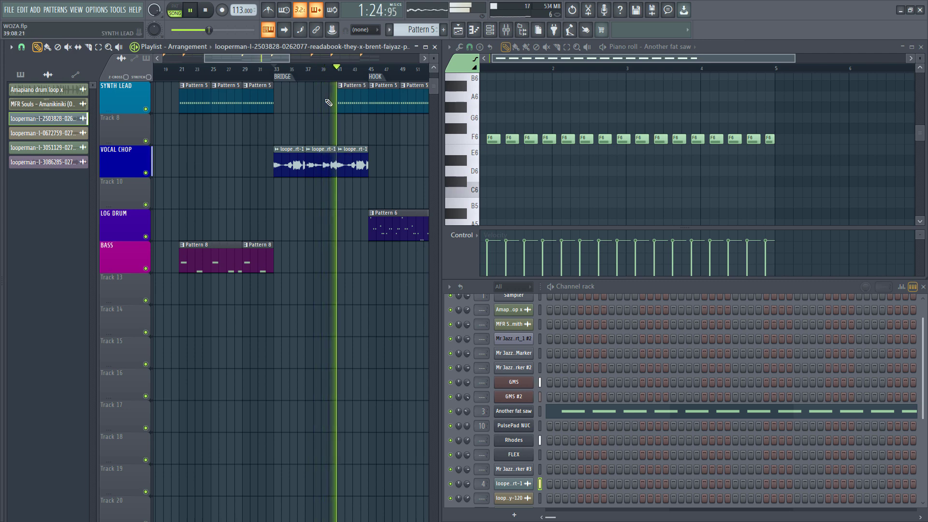
Scroll up the view before opening the Log Drum's DX10 synth for Pattern 6
{"action": "scroll", "coordinate": [323, 103], "scroll_direction": "up", "scroll_amount": 2}
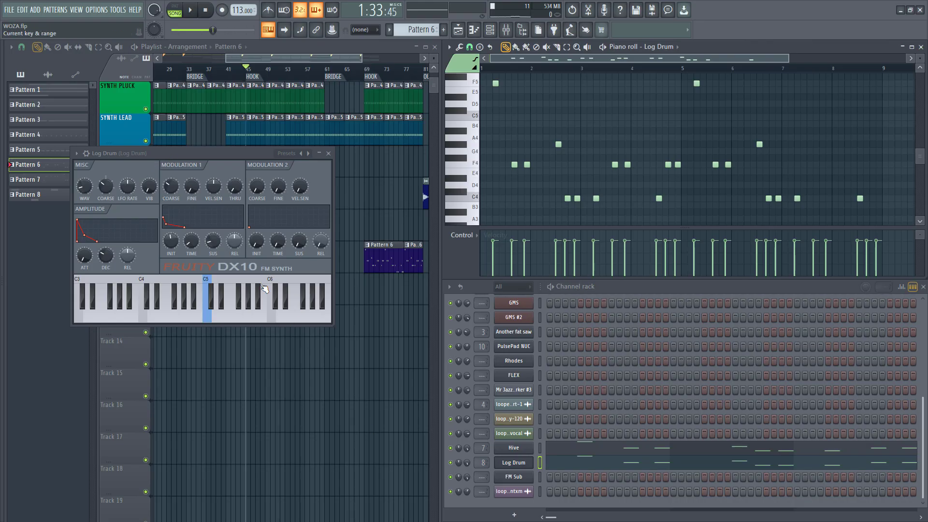
Play the Log Drum pattern on its own in PAT mode, then select the Hive channel
{"action": "left_click", "coordinate": [179, 10]}
{"action": "key", "text": "space"}
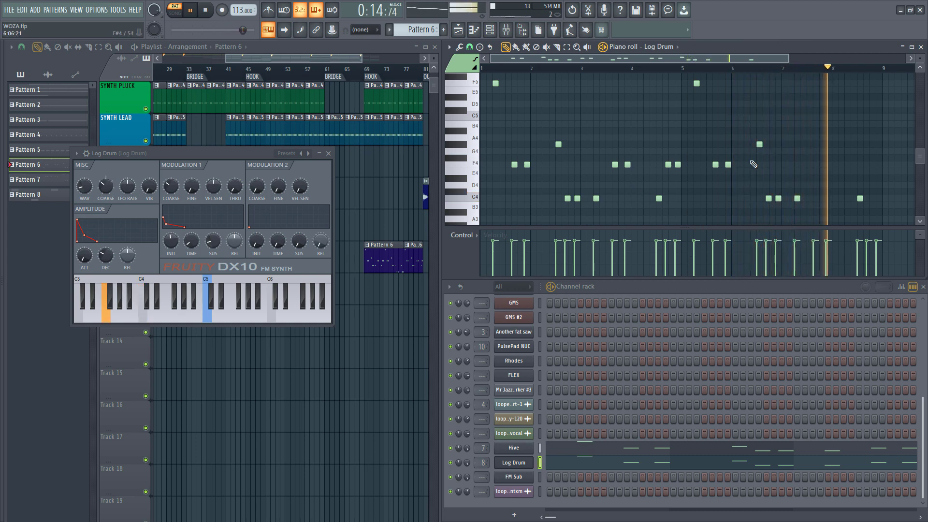
{"action": "scroll", "coordinate": [756, 162], "scroll_direction": "down", "scroll_amount": 3}
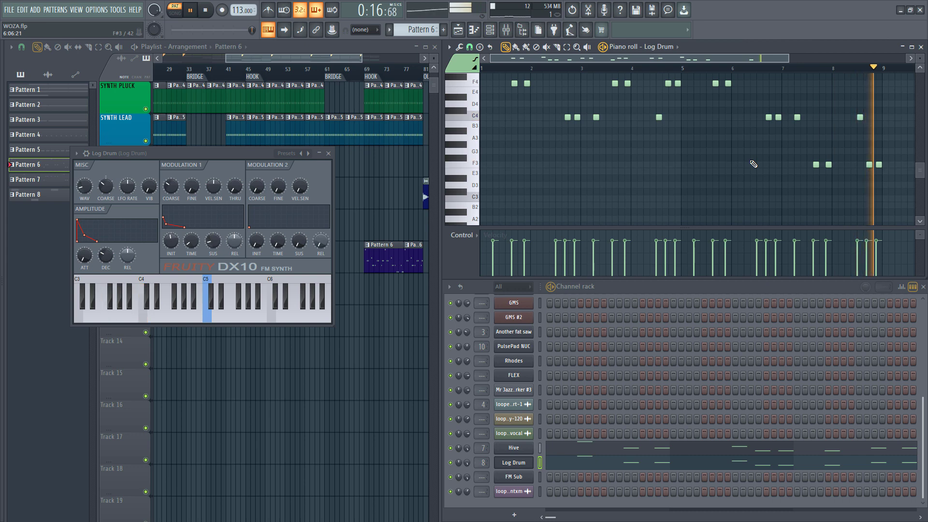
{"action": "scroll", "coordinate": [753, 164], "scroll_direction": "up", "scroll_amount": 1}
{"action": "key", "text": "space"}
{"action": "scroll", "coordinate": [751, 162], "scroll_direction": "up", "scroll_amount": 2}
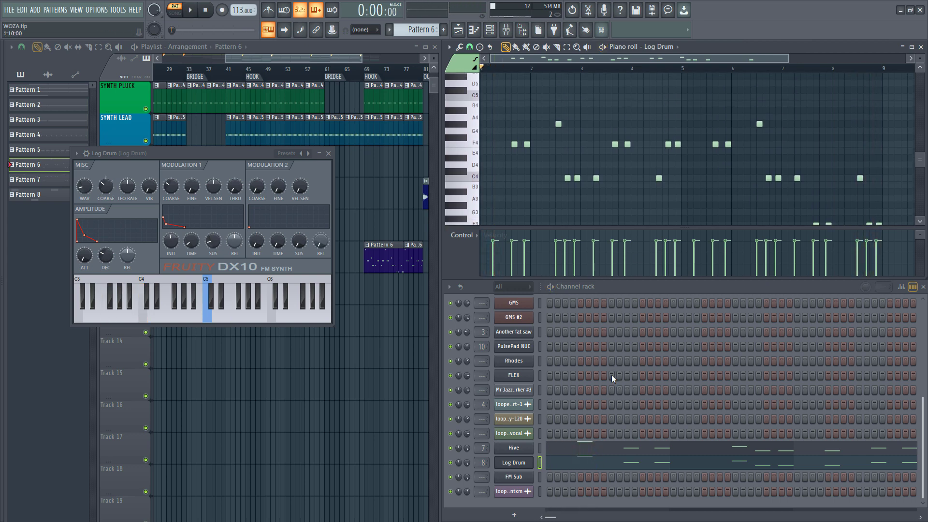
{"action": "left_click", "coordinate": [540, 451]}
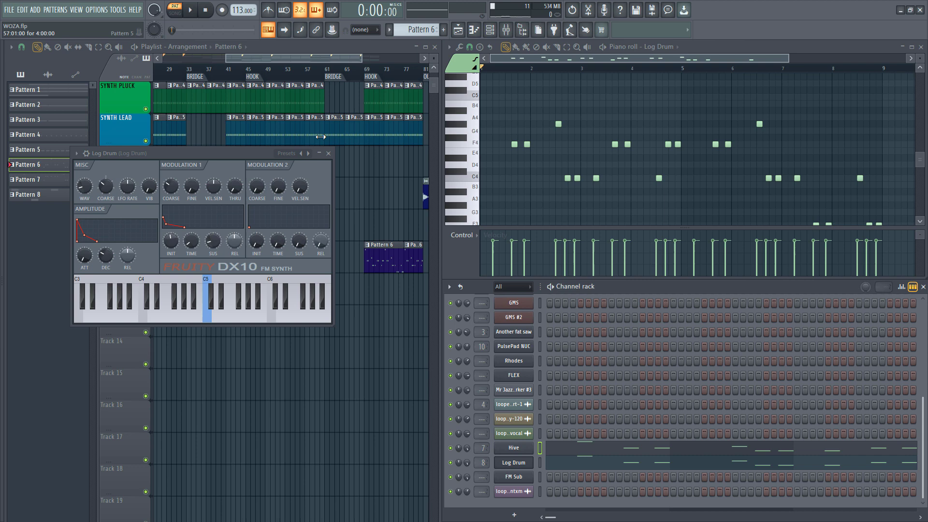
Close the Log Drum DX10 window and bring the Hive window fully into view
{"action": "left_click", "coordinate": [328, 153]}
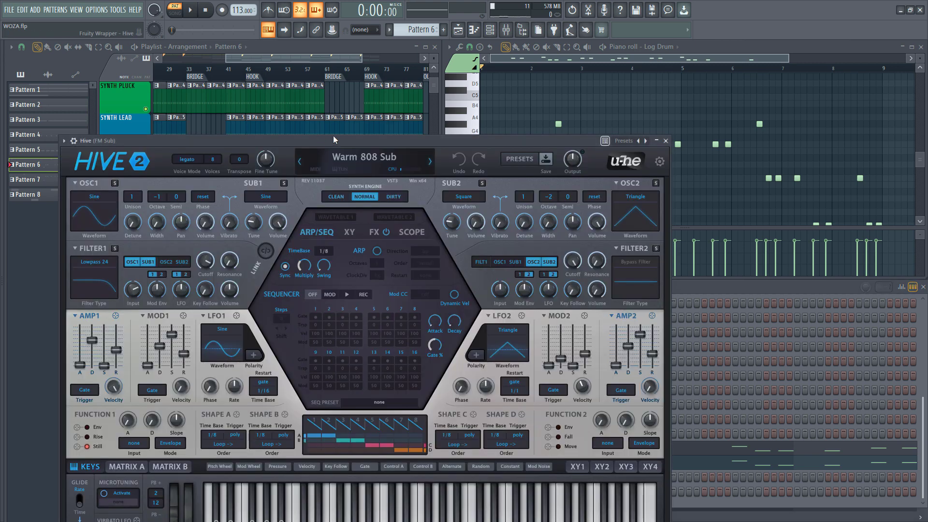
{"action": "left_click_drag", "start_coordinate": [332, 135], "coordinate": [370, 55]}
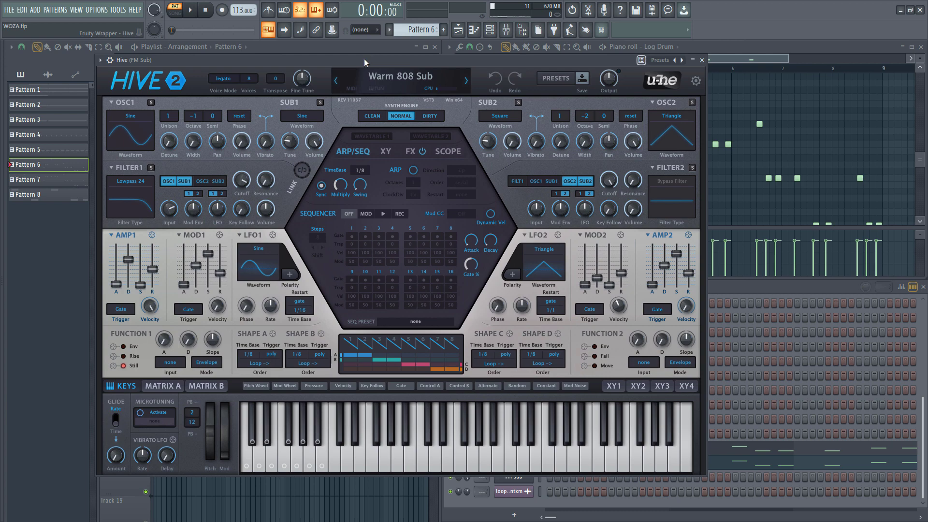
{"action": "mouse_move", "coordinate": [468, 67]}
{"action": "left_mouse_down"}
{"action": "mouse_move", "coordinate": [471, 90]}
{"action": "mouse_move", "coordinate": [456, 82]}
{"action": "mouse_move", "coordinate": [462, 67]}
{"action": "left_mouse_up"}
Play the pattern to hear Hive's 'Warm 808 Sub' preset, then close Hive
{"action": "key", "text": "space"}
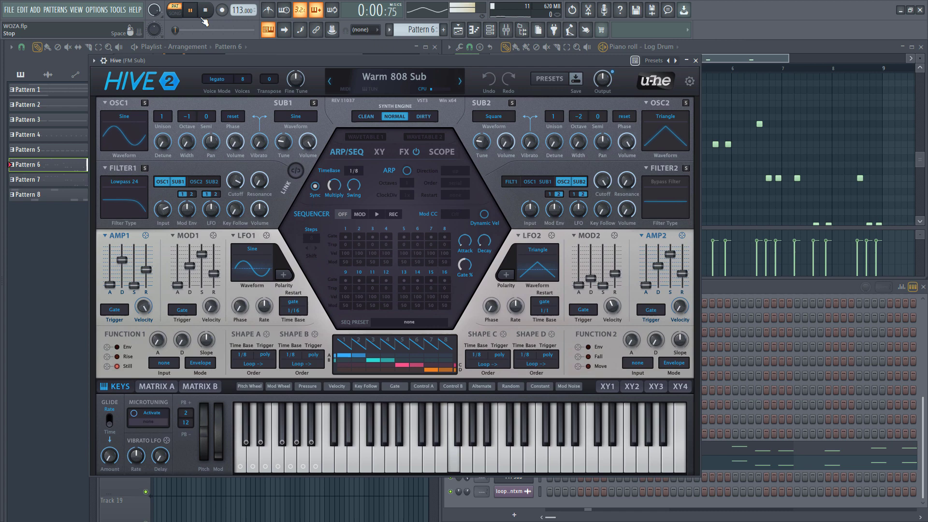
{"action": "mouse_move", "coordinate": [610, 78]}
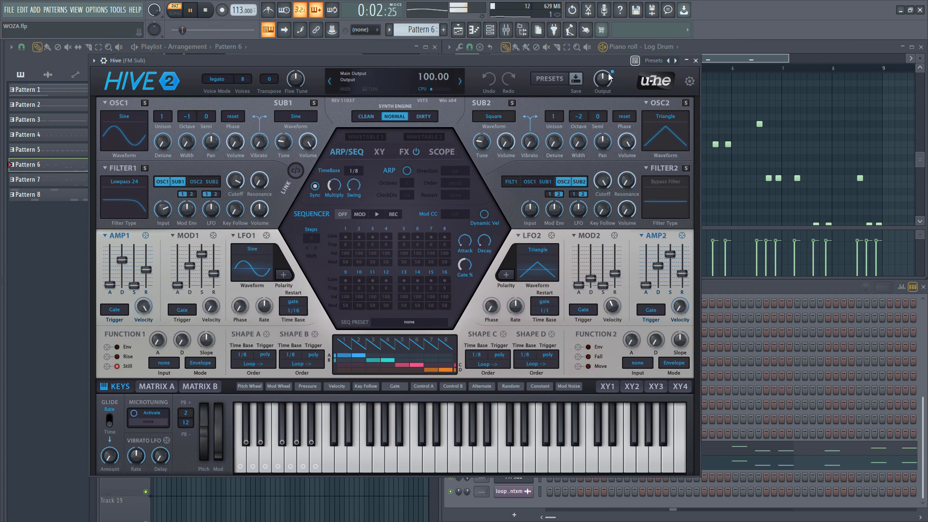
{"action": "left_click", "coordinate": [695, 61]}
Play the song from the HOOK at bar 45 across the whole arrangement, then stop at bar 1
{"action": "key", "text": "space"}
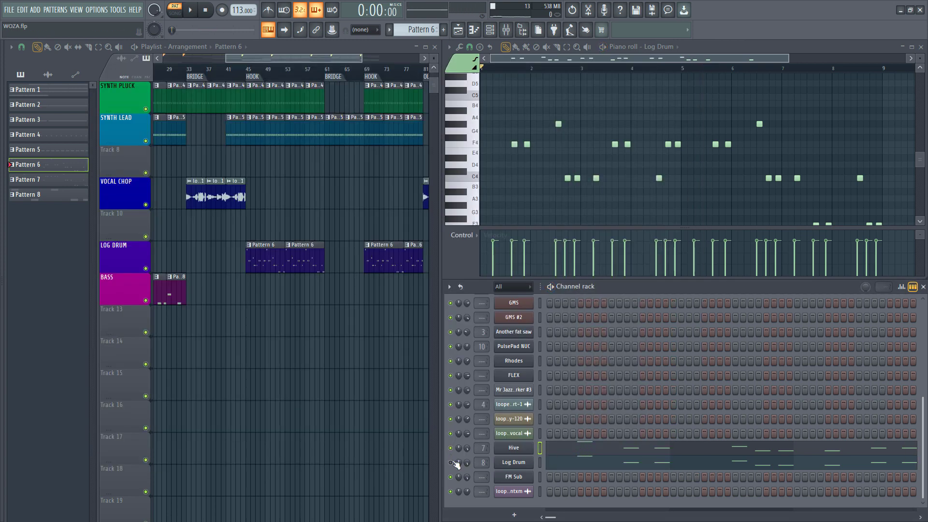
{"action": "left_click", "coordinate": [250, 76]}
{"action": "key", "text": "space"}
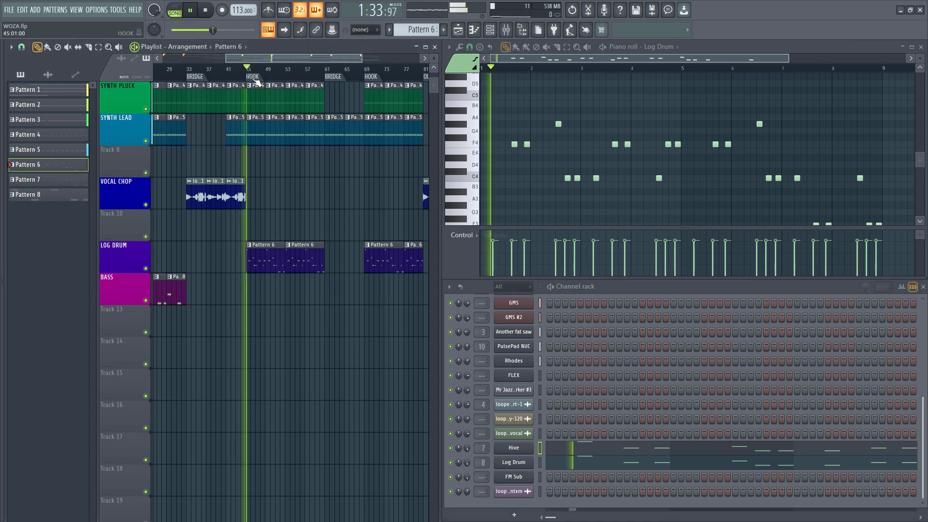
{"action": "scroll", "coordinate": [252, 137], "scroll_direction": "up", "scroll_amount": 2}
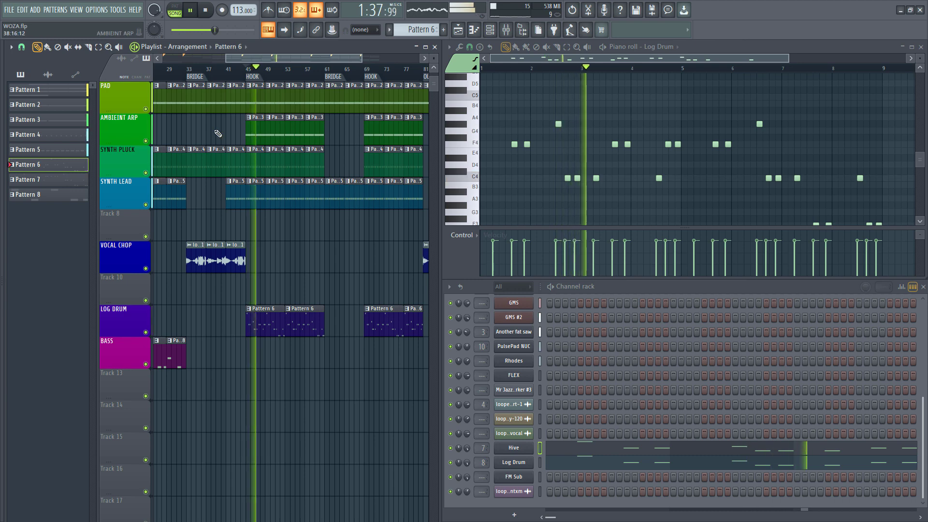
{"action": "scroll", "coordinate": [218, 81], "scroll_direction": "up", "scroll_amount": 2}
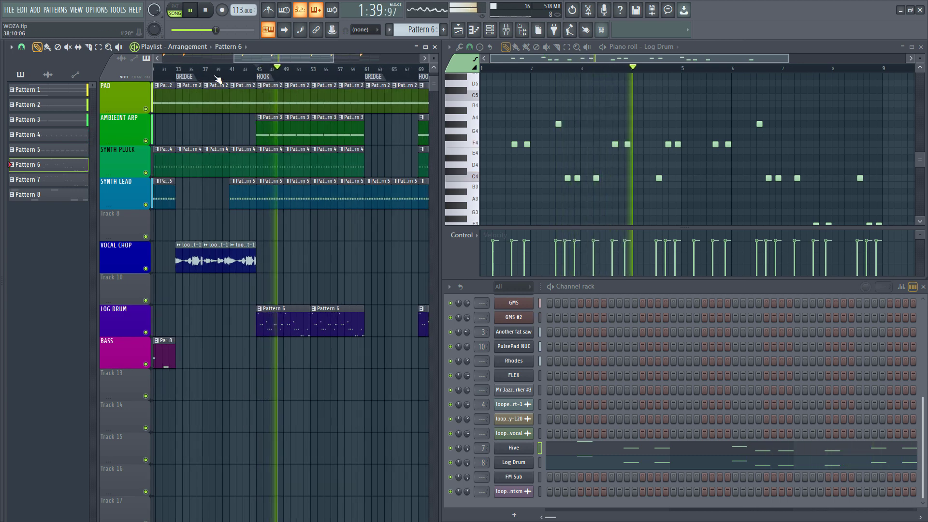
{"action": "scroll", "coordinate": [218, 80], "scroll_direction": "up", "scroll_amount": 1}
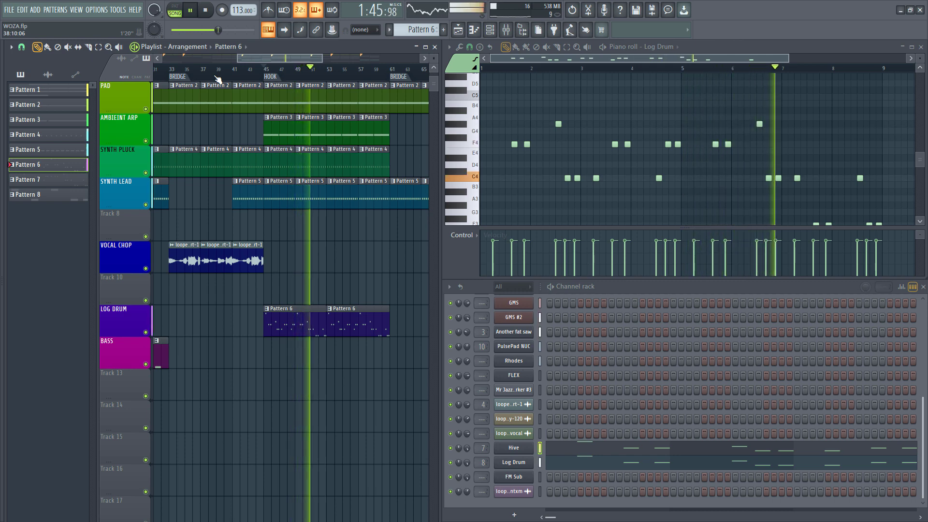
{"action": "scroll", "coordinate": [219, 80], "scroll_direction": "down", "scroll_amount": 3}
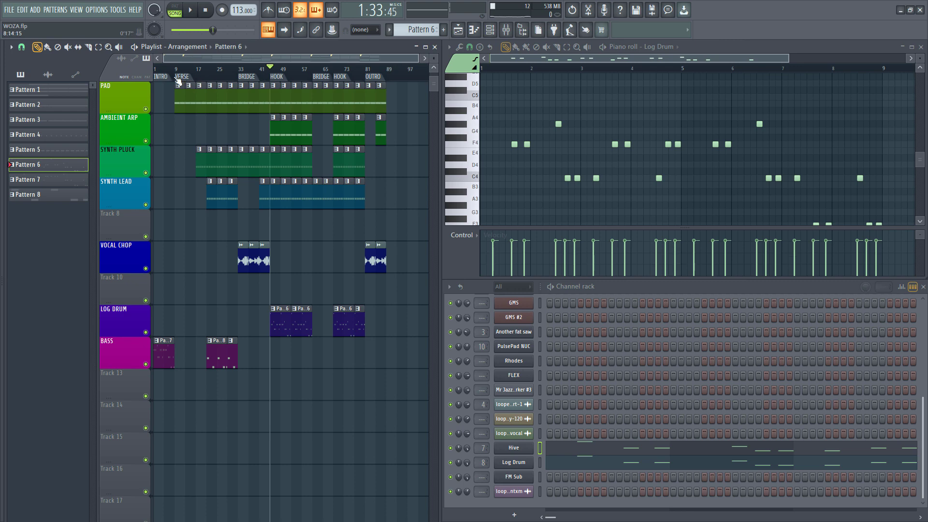
{"action": "key", "text": "space"}
{"action": "scroll", "coordinate": [169, 77], "scroll_direction": "up", "scroll_amount": 3}
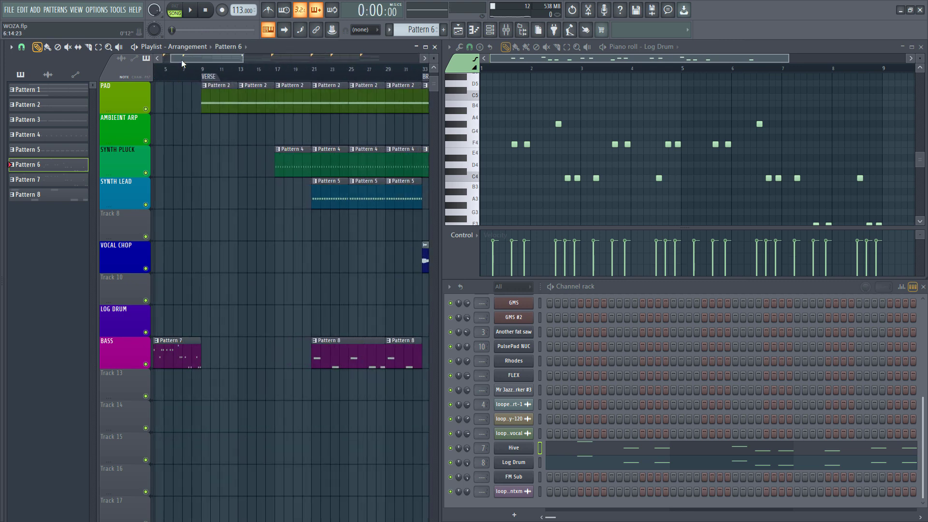
Make Pattern 7 current and show FM Sub's bass notes in the piano roll during playback
{"action": "left_click", "coordinate": [157, 348]}
{"action": "key", "text": "space"}
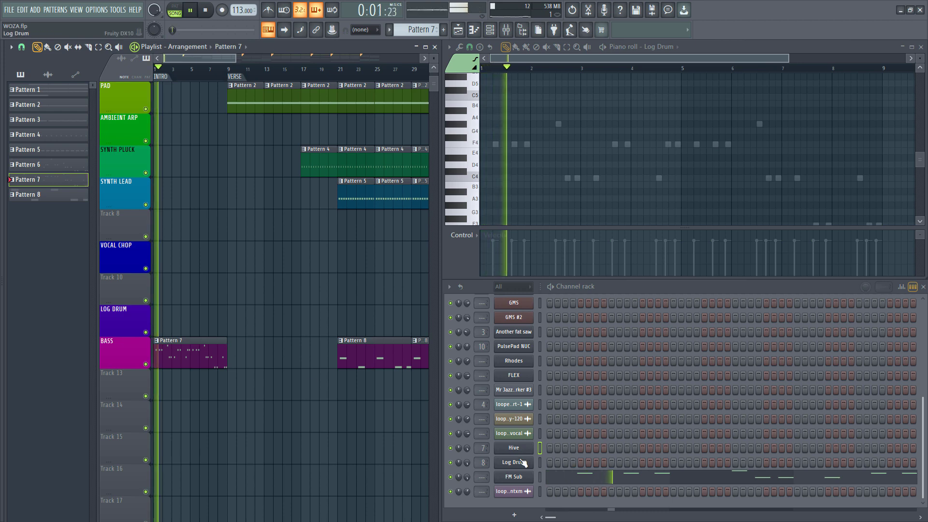
{"action": "left_click", "coordinate": [585, 476]}
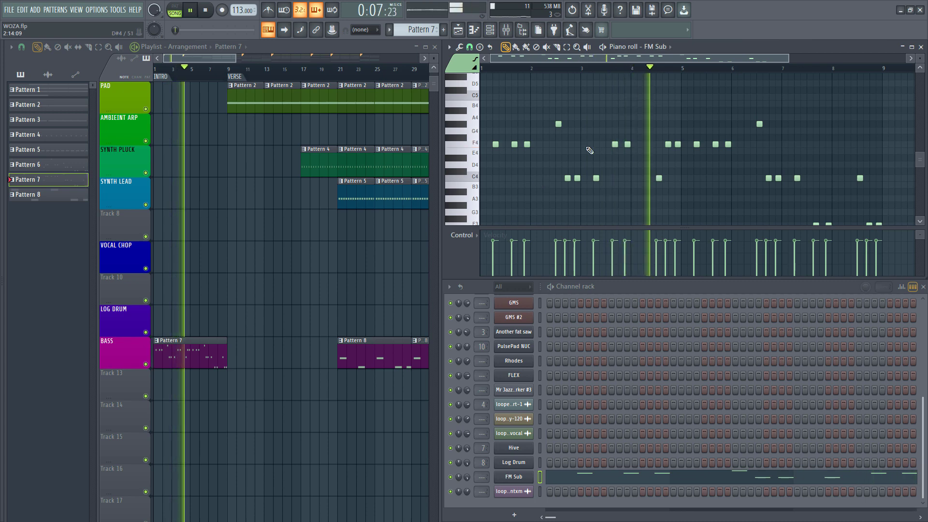
{"action": "key", "text": "space"}
{"action": "scroll", "coordinate": [645, 112], "scroll_direction": "down", "scroll_amount": 2}
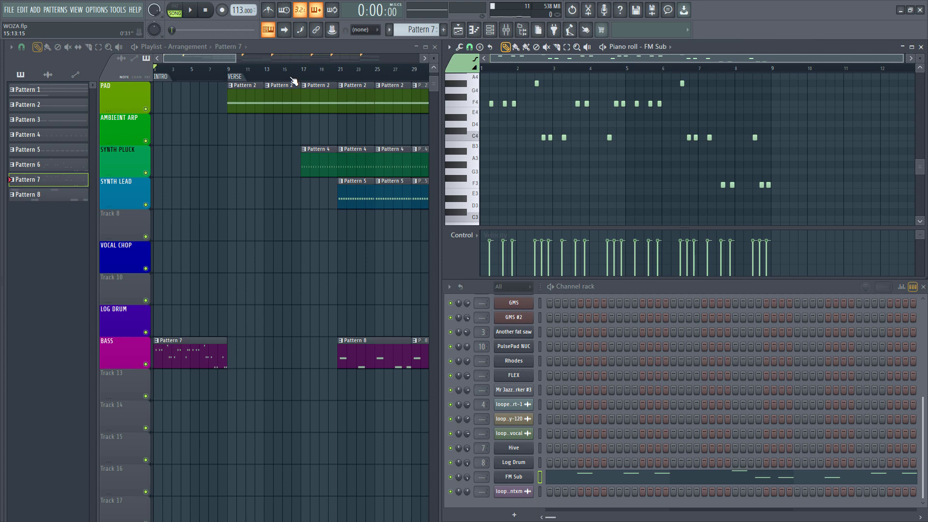
Preview FM Sub's Fruity DX10 on notes D4, E4 and F4, close it, and jump to bar 21
{"action": "left_click", "coordinate": [509, 477]}
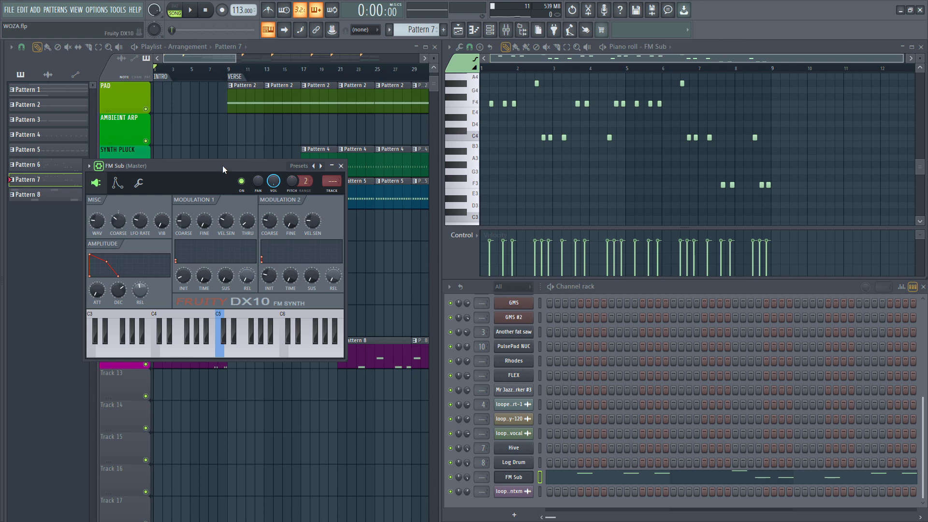
{"action": "left_click_drag", "start_coordinate": [222, 165], "coordinate": [229, 197]}
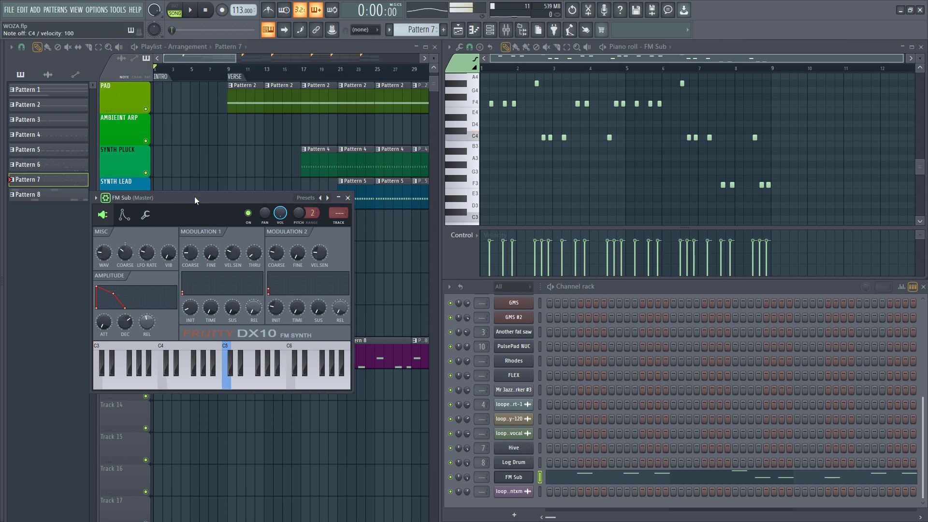
{"action": "key", "text": "x"}
{"action": "key", "text": "c"}
{"action": "key", "text": "c"}
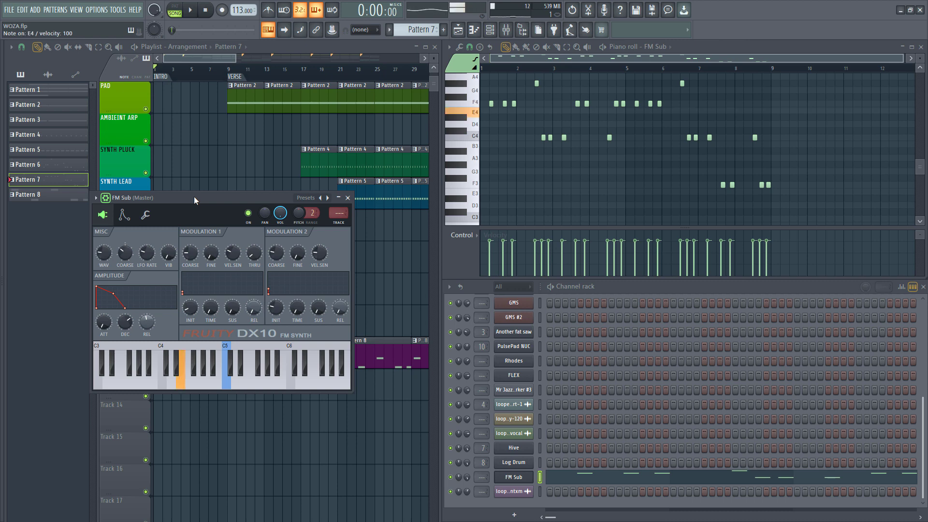
{"action": "key", "text": "v"}
{"action": "key", "text": "c"}
{"action": "key", "text": "x"}
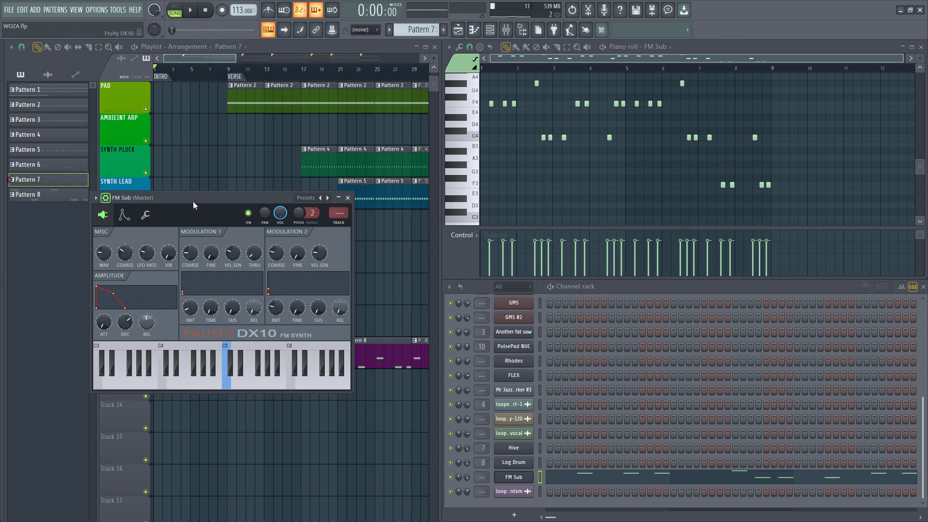
{"action": "key", "text": "c"}
{"action": "key", "text": "v"}
{"action": "left_click", "coordinate": [348, 197]}
{"action": "left_click", "coordinate": [339, 68]}
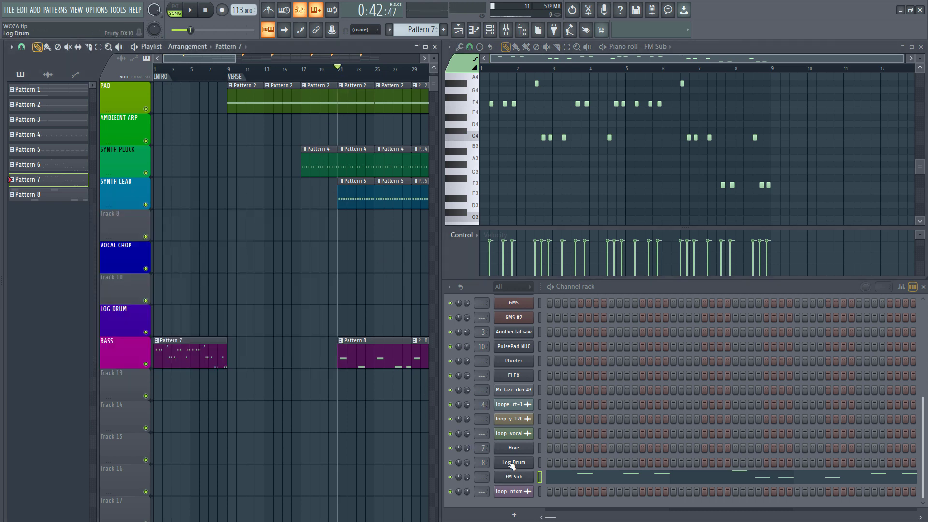
Make Pattern 8 current and play its FM Sub bass line from bar 21, then stop
{"action": "scroll", "coordinate": [348, 346], "scroll_direction": "down", "scroll_amount": 2}
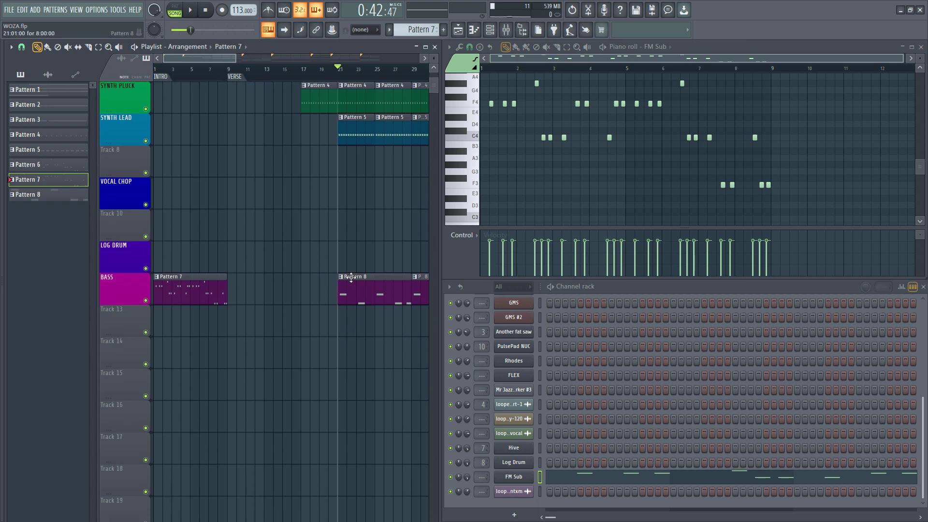
{"action": "left_click", "coordinate": [351, 293]}
{"action": "scroll", "coordinate": [554, 196], "scroll_direction": "up", "scroll_amount": 2}
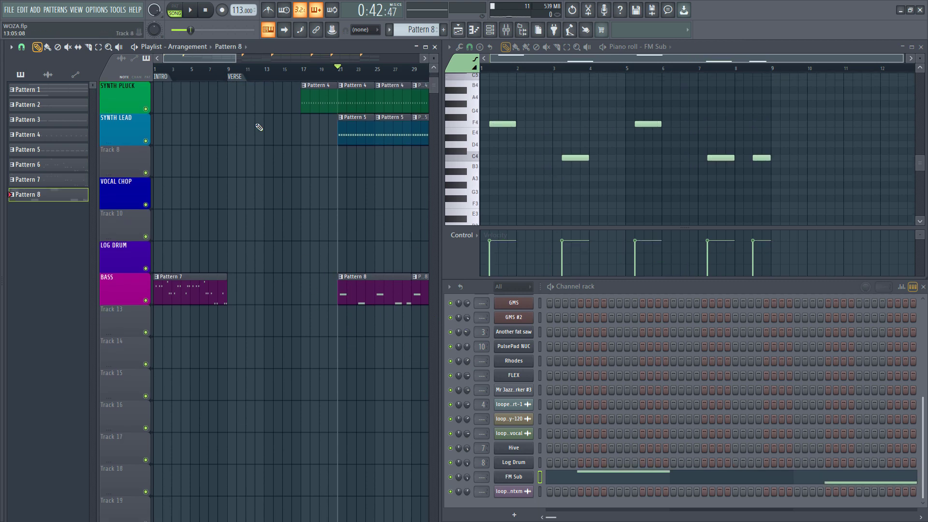
{"action": "key", "text": "space"}
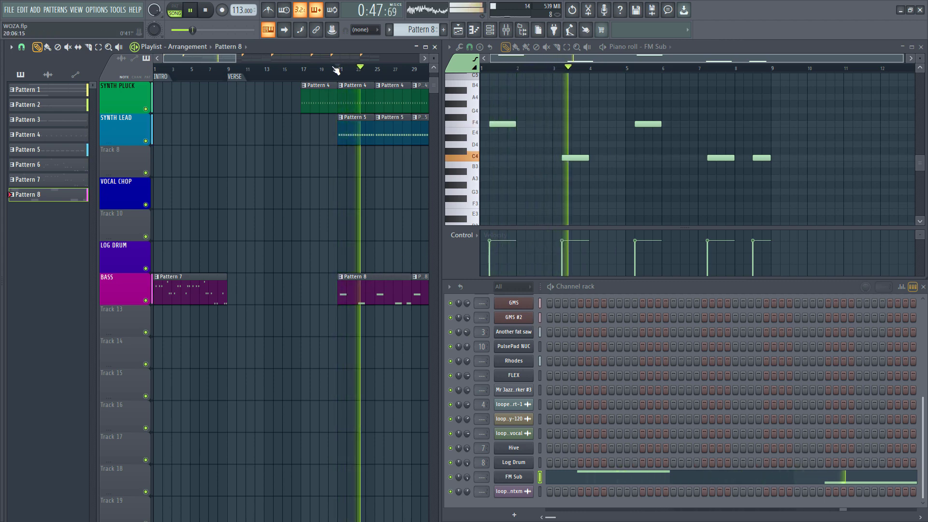
{"action": "scroll", "coordinate": [372, 145], "scroll_direction": "down", "scroll_amount": 2}
{"action": "scroll", "coordinate": [372, 145], "scroll_direction": "down", "scroll_amount": 4}
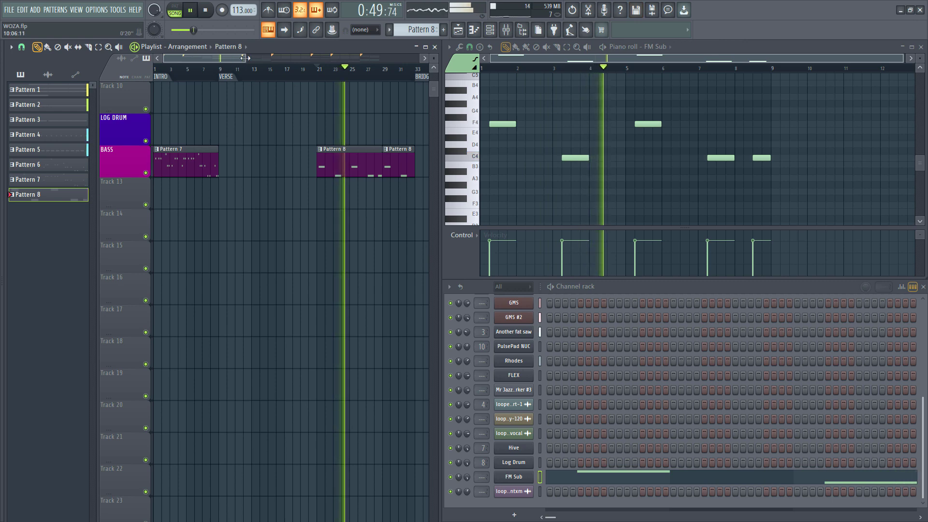
{"action": "left_click_drag", "start_coordinate": [245, 58], "coordinate": [297, 63]}
{"action": "scroll", "coordinate": [326, 114], "scroll_direction": "up", "scroll_amount": 1}
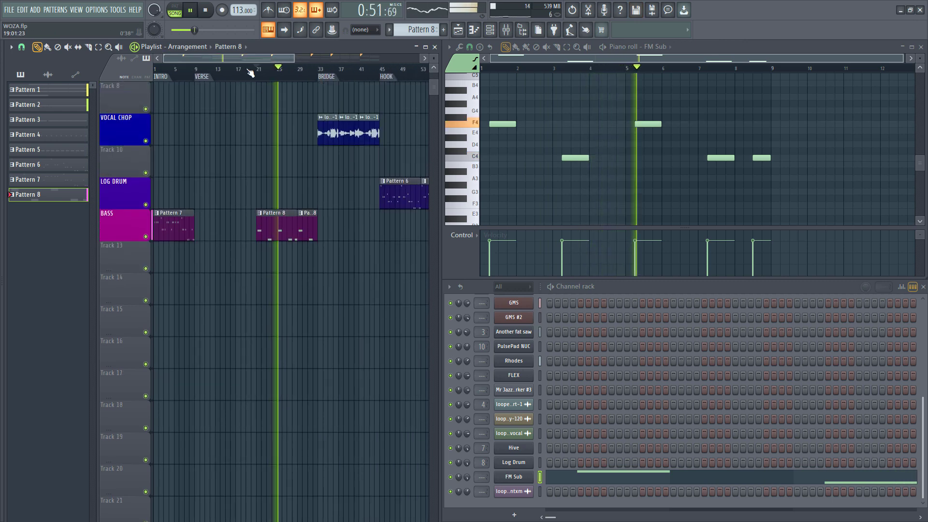
{"action": "key", "text": "space"}
Zoom the playlist out to show the full WOZA arrangement from INTRO to OUTRO
{"action": "scroll", "coordinate": [335, 75], "scroll_direction": "up", "scroll_amount": 3}
{"action": "scroll", "coordinate": [335, 75], "scroll_direction": "down", "scroll_amount": 2}
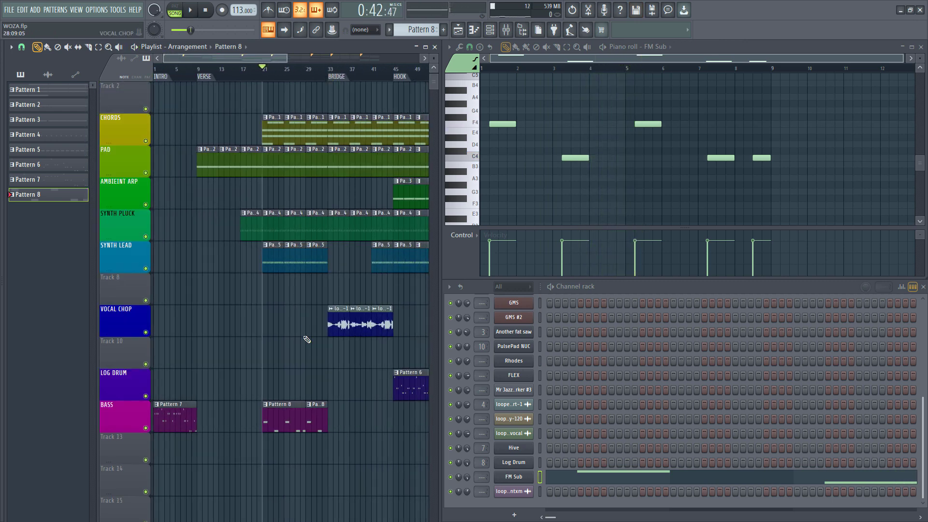
{"action": "scroll", "coordinate": [306, 339], "scroll_direction": "up", "scroll_amount": 1}
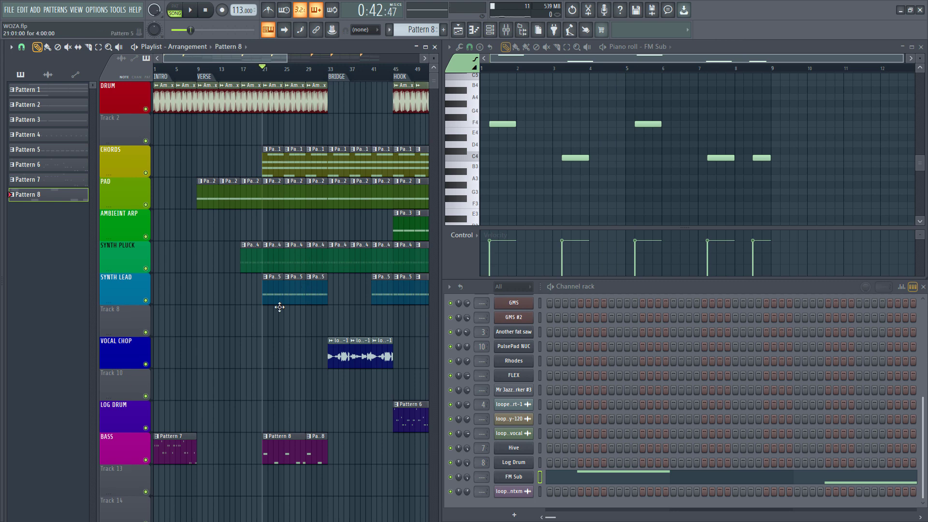
{"action": "scroll", "coordinate": [289, 328], "scroll_direction": "down", "scroll_amount": 1}
{"action": "scroll", "coordinate": [302, 343], "scroll_direction": "up", "scroll_amount": 1}
{"action": "scroll", "coordinate": [293, 79], "scroll_direction": "down", "scroll_amount": 2}
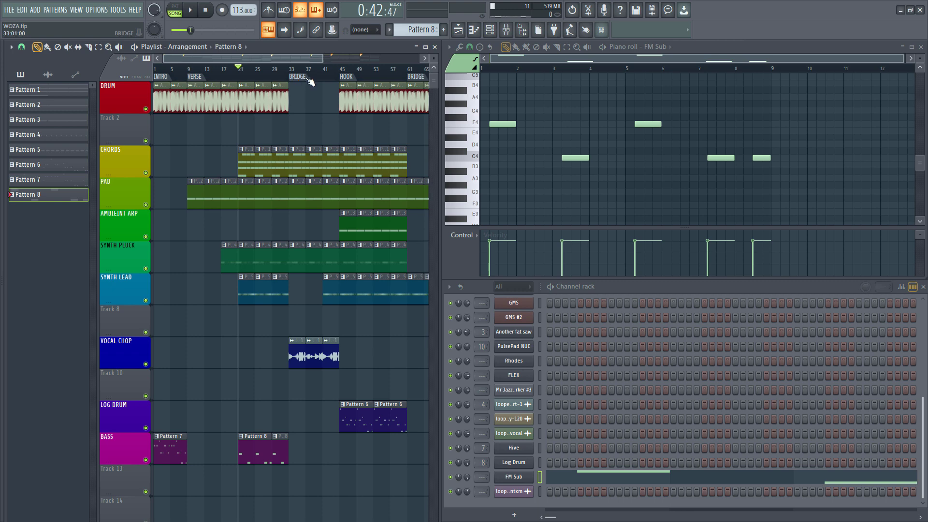
{"action": "scroll", "coordinate": [309, 82], "scroll_direction": "down", "scroll_amount": 2}
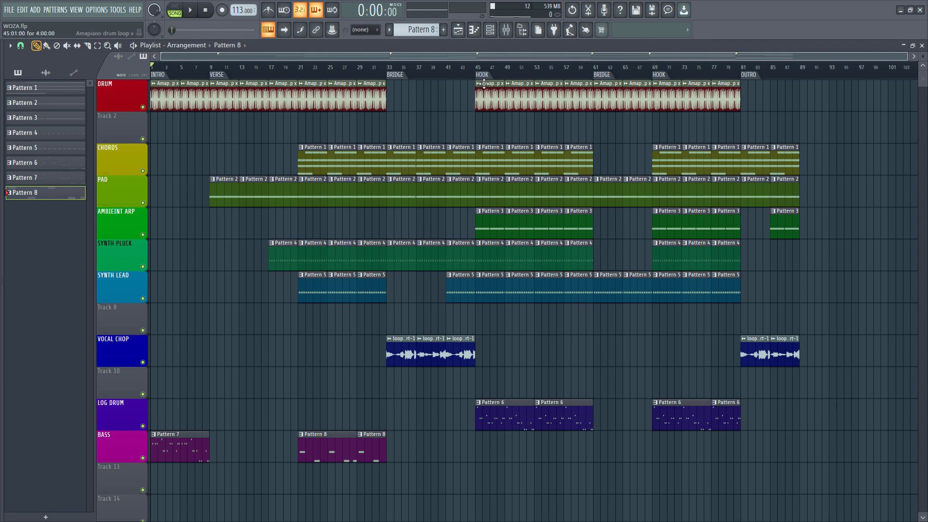
Select the INTRO and VERSE (bars 9–33) sections, then move to about bar 34
{"action": "left_click_drag", "start_coordinate": [181, 70], "coordinate": [169, 70]}
{"action": "left_click", "coordinate": [158, 75]}
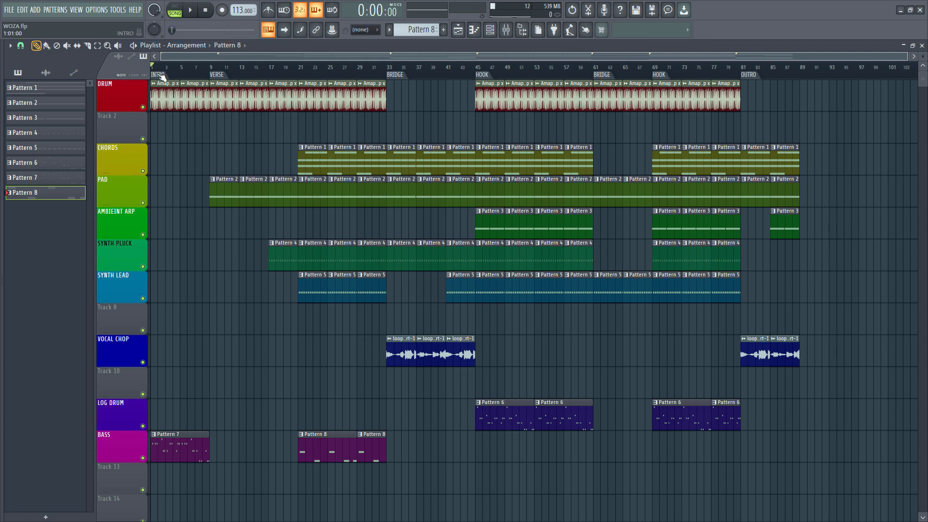
{"action": "left_click", "coordinate": [218, 76]}
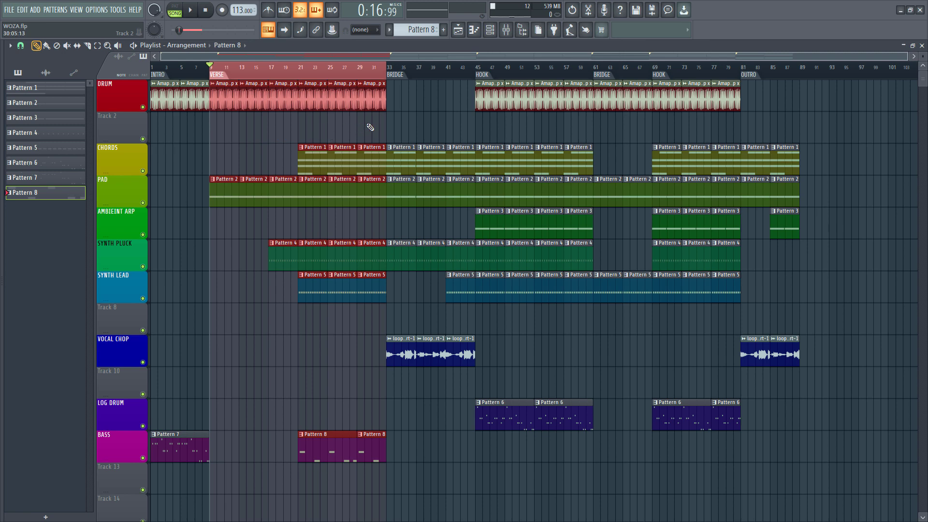
{"action": "left_click", "coordinate": [408, 71]}
Select BRIDGE 33–45, HOOK 45–61, BRIDGE 61–69, HOOK 69–81, then the OUTRO at bar 81
{"action": "double_click", "coordinate": [399, 79]}
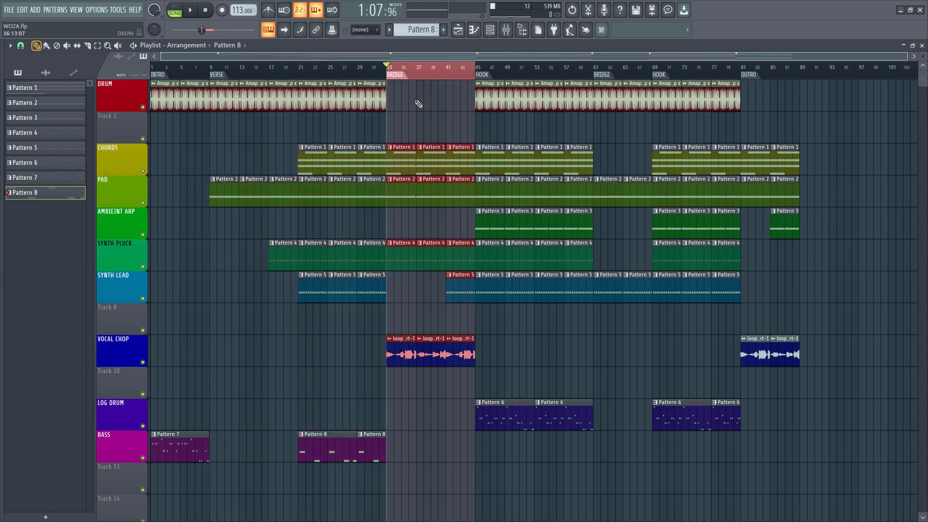
{"action": "double_click", "coordinate": [490, 77]}
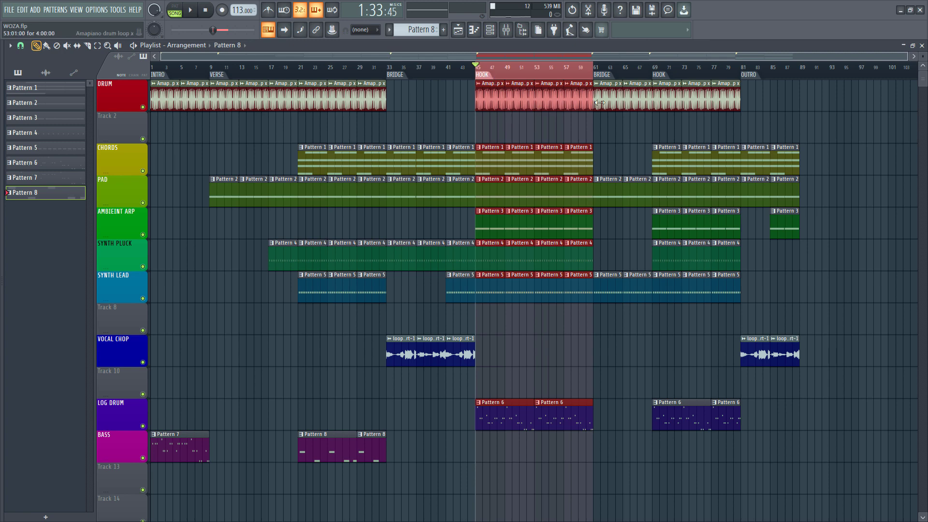
{"action": "double_click", "coordinate": [610, 76]}
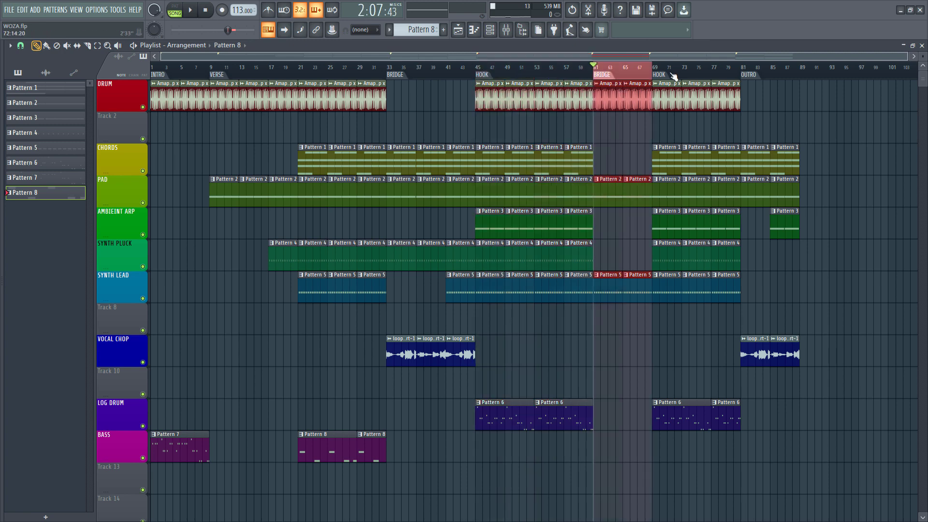
{"action": "double_click", "coordinate": [653, 75]}
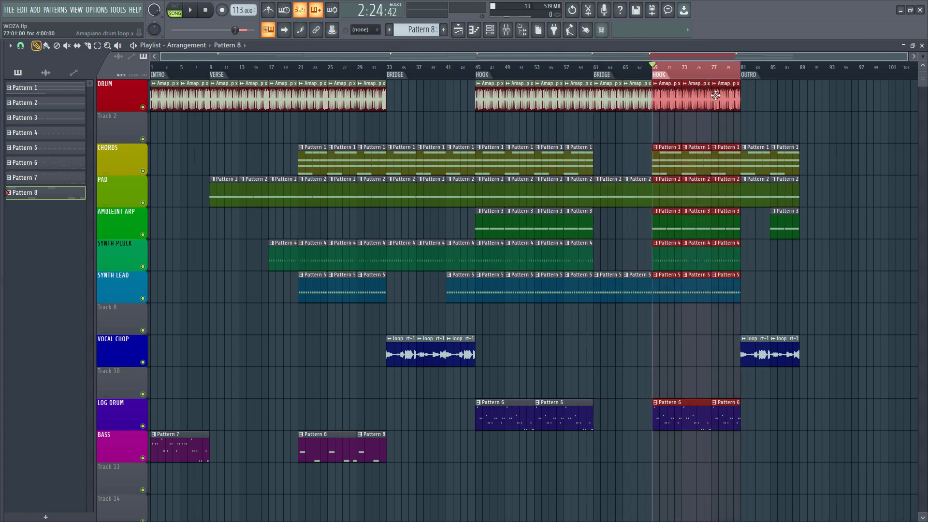
{"action": "left_click", "coordinate": [752, 75]}
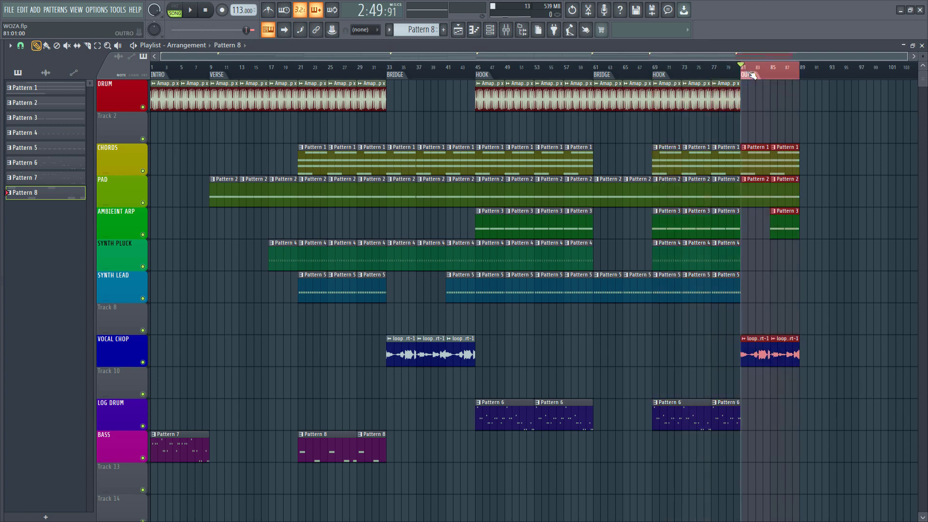